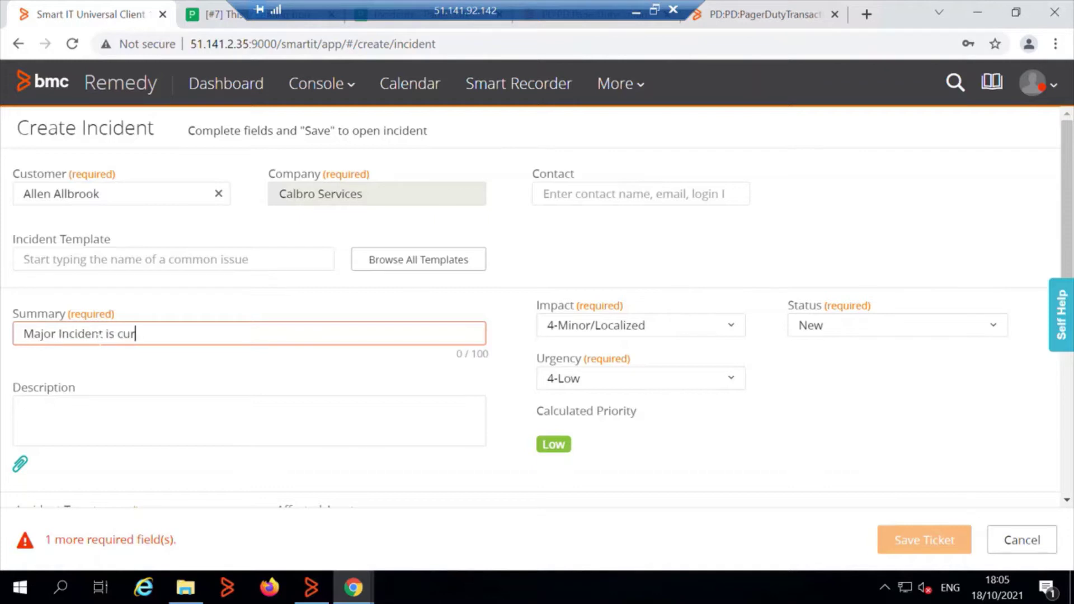
Step: Enter "Major Incident is currently occuring 1810" as the new incident's summary and copy the same text into its description
{"action": "key", "text": "BackSpace"}
{"action": "type", "text": "ntly occuring 1810"}
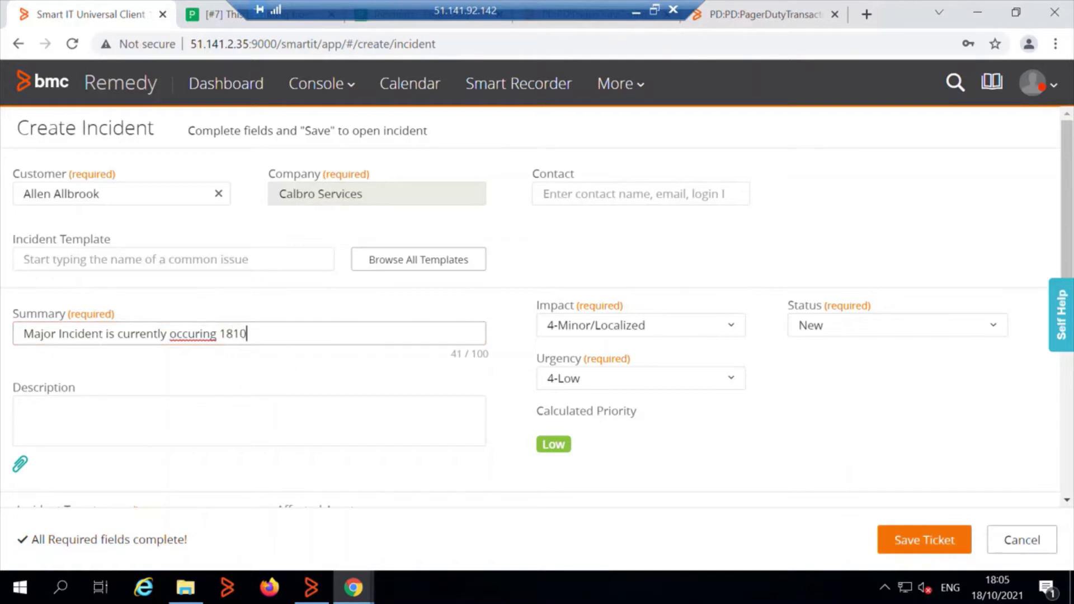
{"action": "key", "text": "ctrl+a"}
{"action": "key", "text": "ctrl+c"}
{"action": "left_click", "coordinate": [89, 404]}
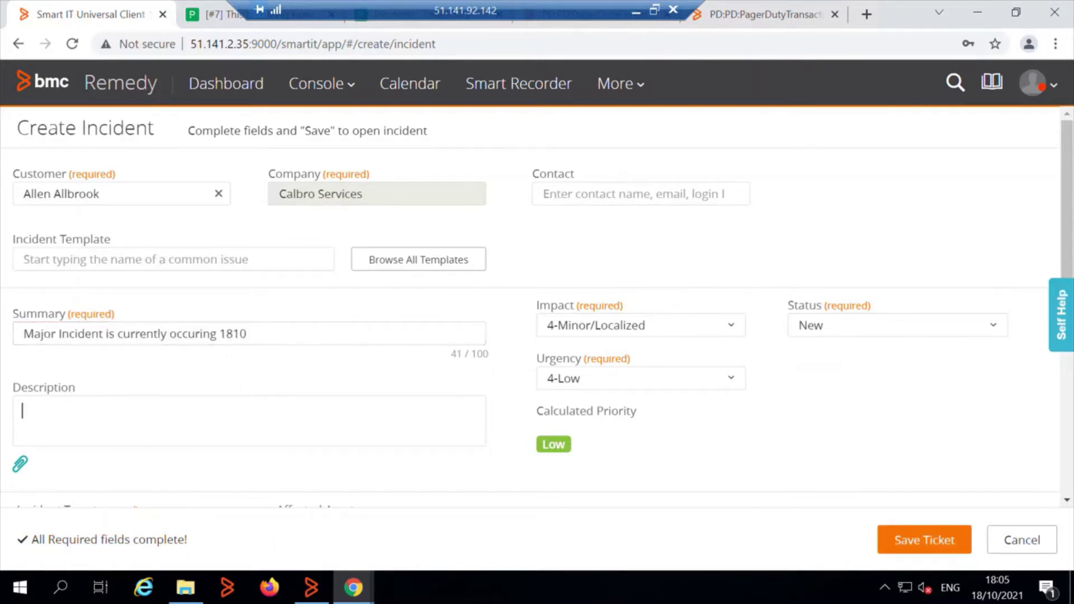
{"action": "key", "text": "ctrl+v"}
Step: Set the incident's impact to 1-Extensive/Widespread and its urgency to 1-Critical
{"action": "left_click", "coordinate": [679, 332]}
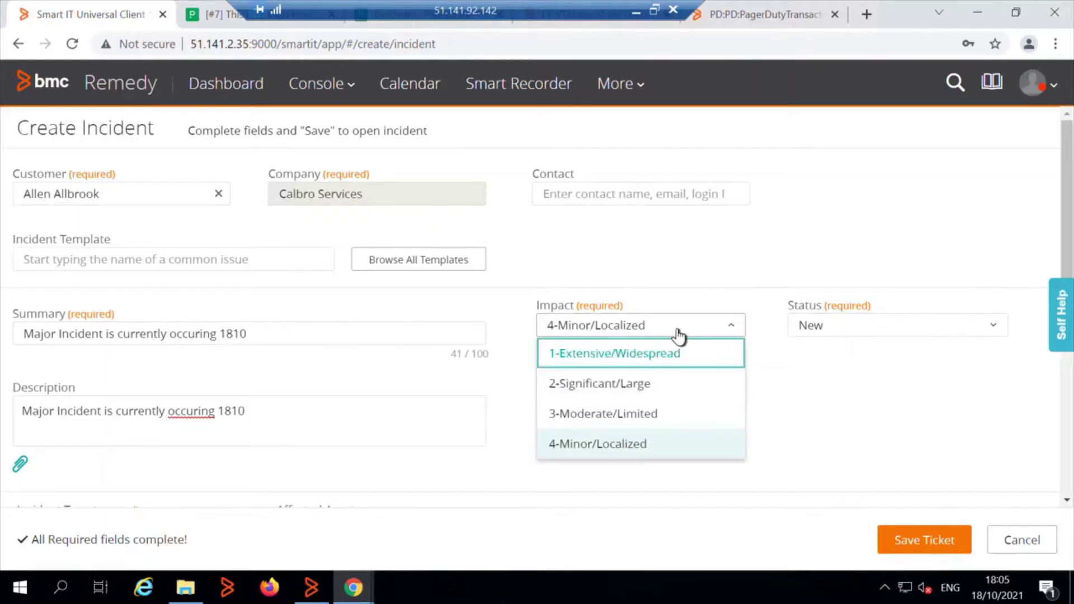
{"action": "left_click", "coordinate": [634, 363]}
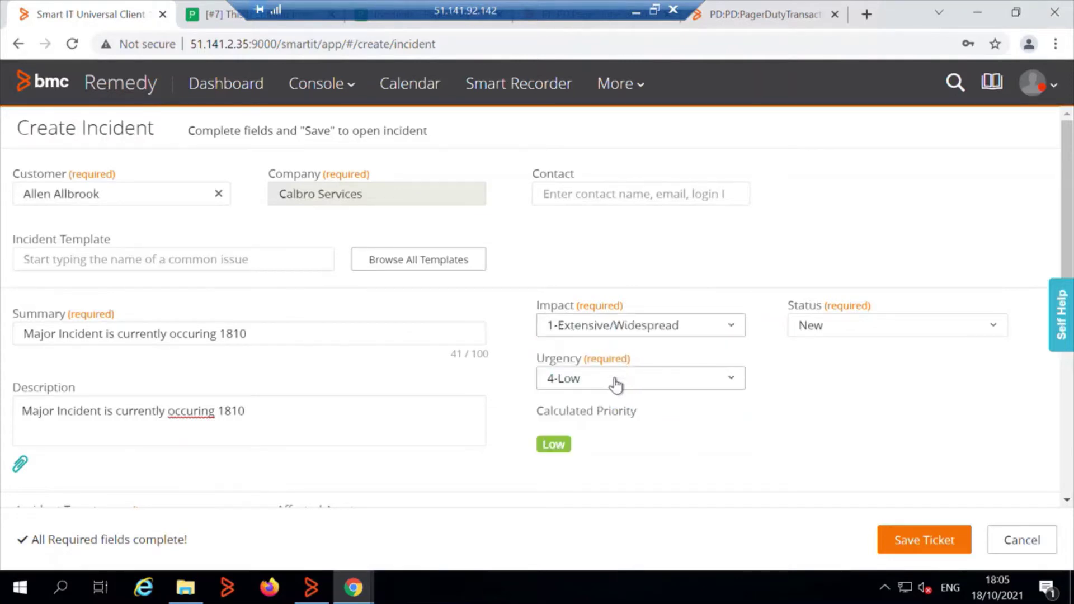
{"action": "left_click", "coordinate": [608, 382]}
{"action": "left_click", "coordinate": [569, 406]}
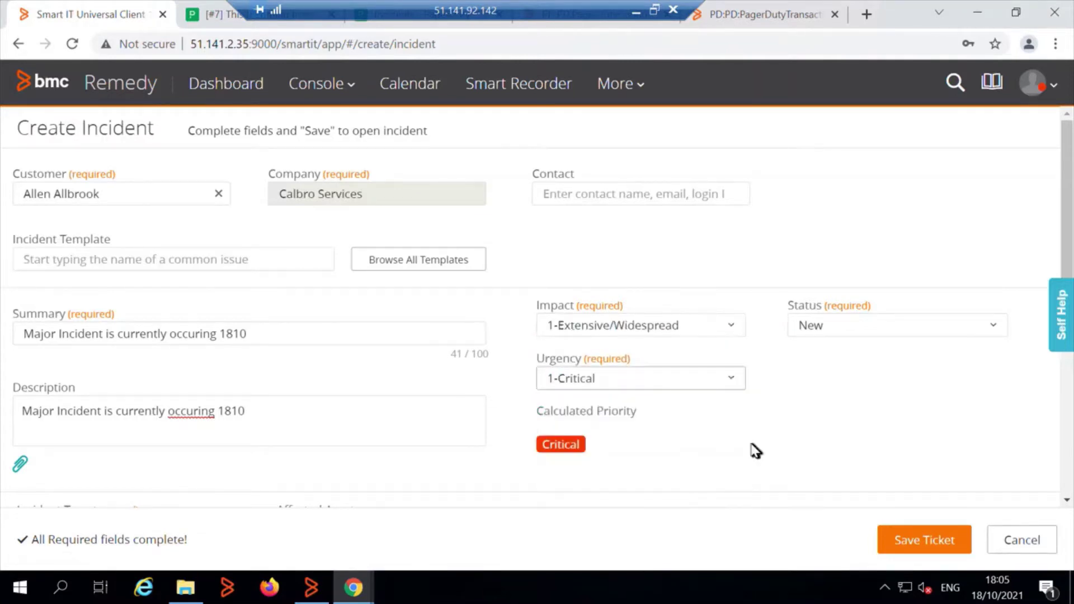
Step: Assign the incident to the Pagerduty Team support group and save the ticket
{"action": "left_click_drag", "start_coordinate": [1072, 234], "coordinate": [1072, 391]}
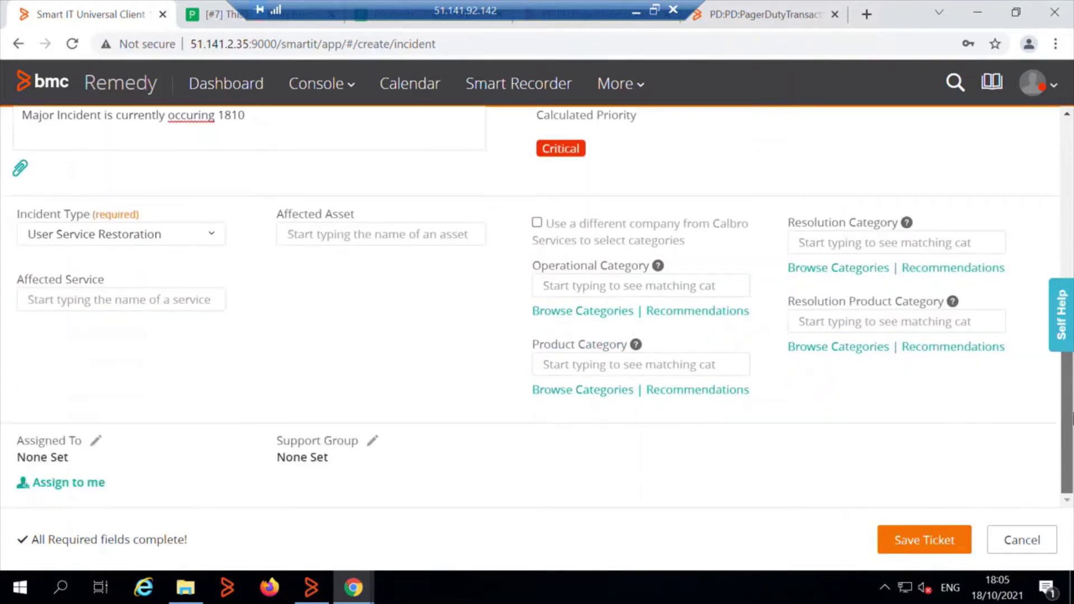
{"action": "left_click", "coordinate": [373, 442]}
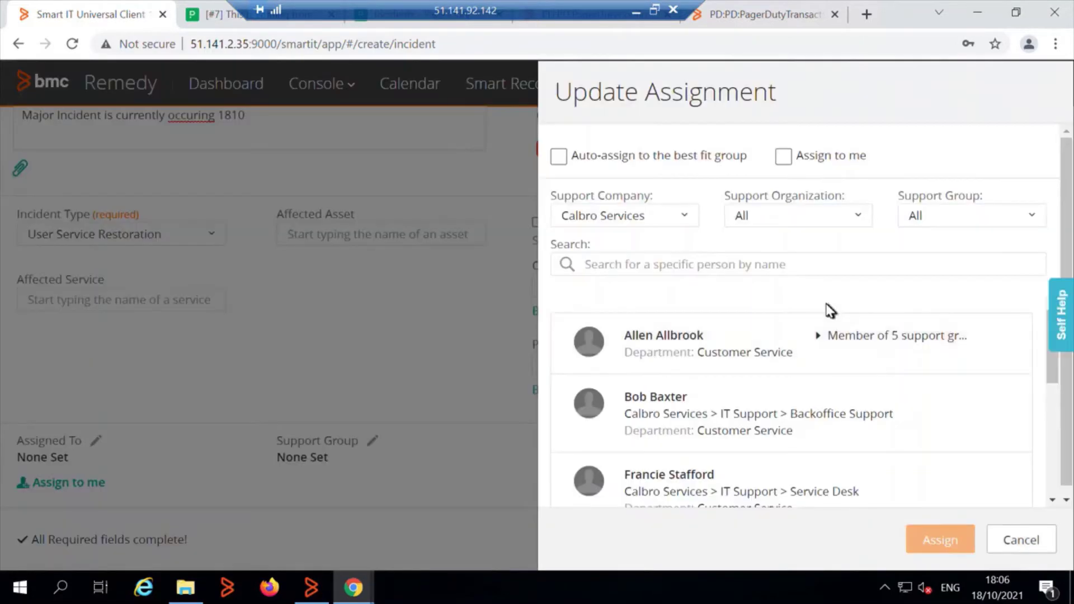
{"action": "left_click", "coordinate": [959, 222]}
{"action": "left_click", "coordinate": [892, 409]}
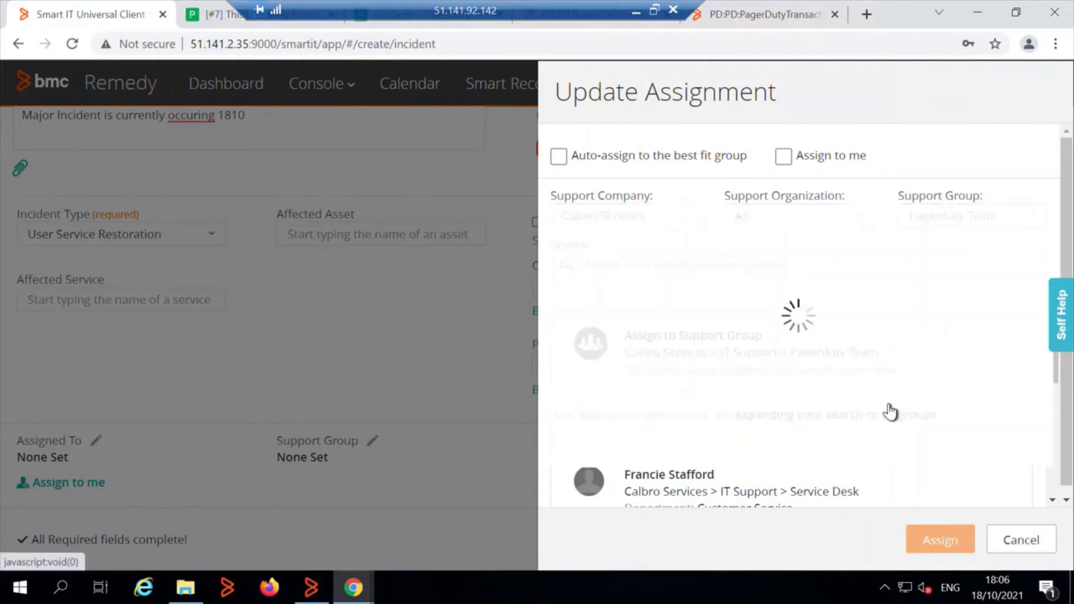
{"action": "left_click", "coordinate": [815, 359]}
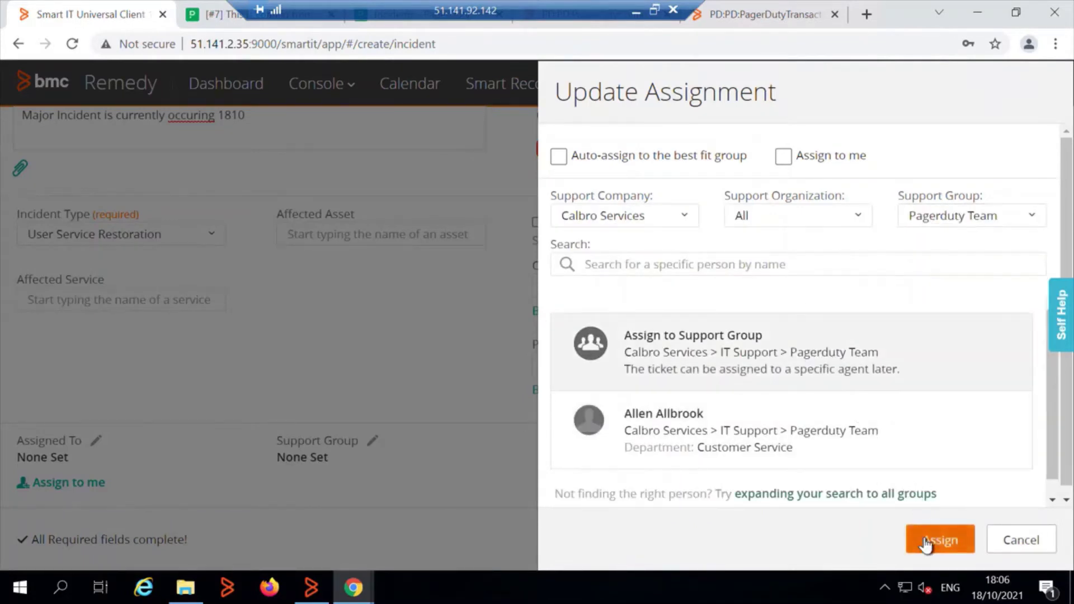
{"action": "left_click", "coordinate": [930, 538]}
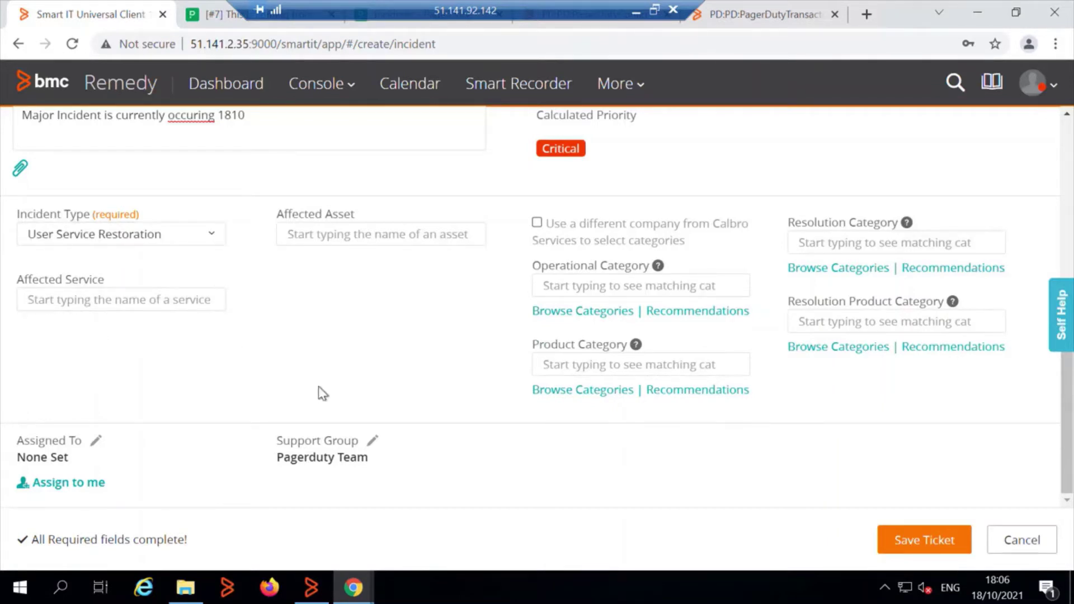
{"action": "left_click_drag", "start_coordinate": [1069, 418], "coordinate": [1071, 302]}
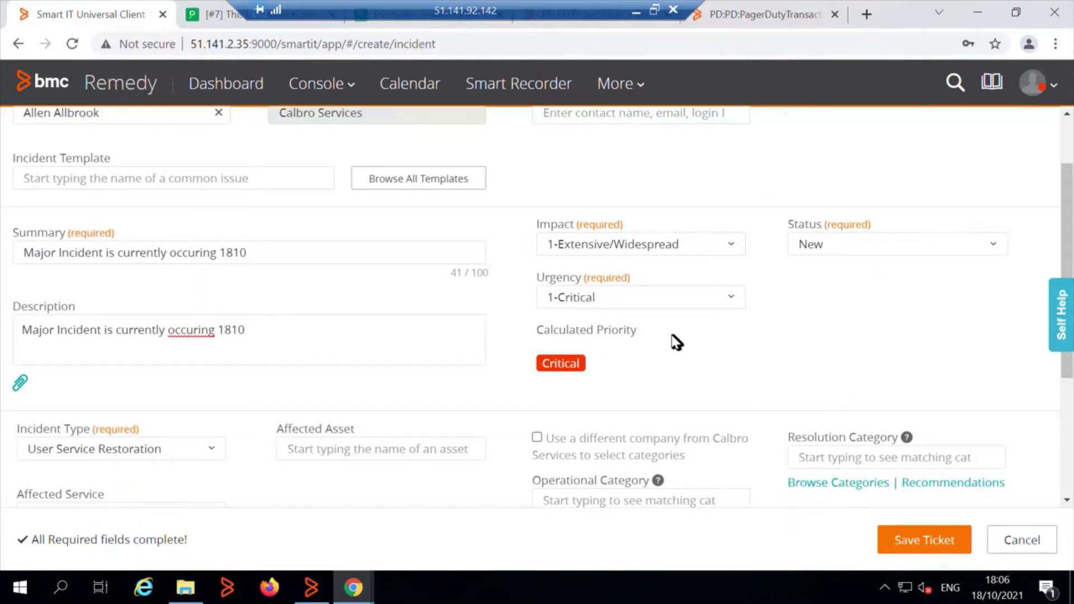
{"action": "left_click", "coordinate": [925, 540]}
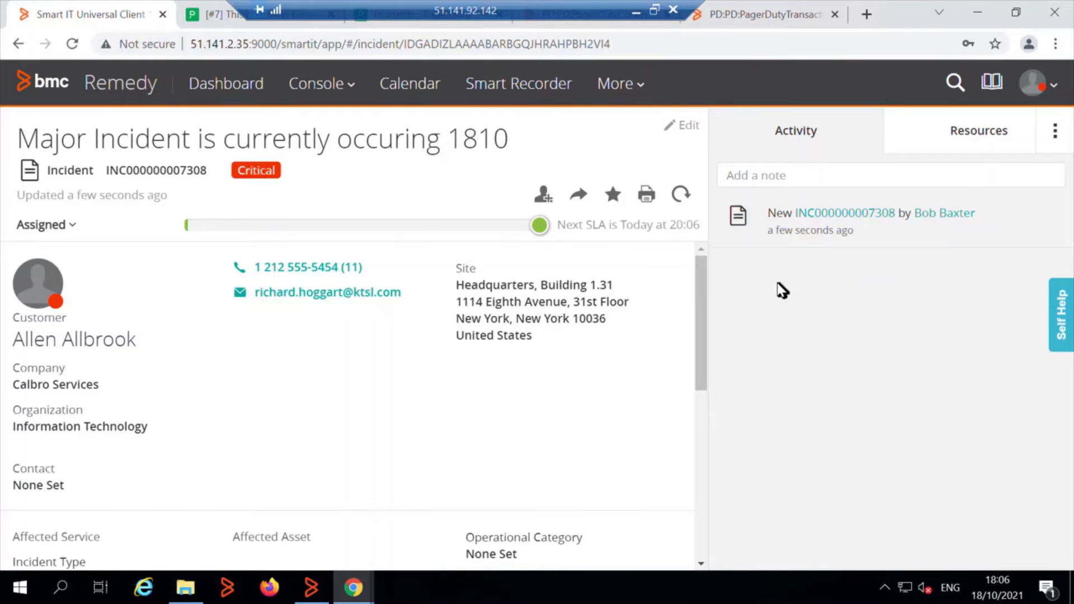
Step: Refresh the saved incident and examine its activity feed and vendor ticket number
{"action": "left_click", "coordinate": [681, 197]}
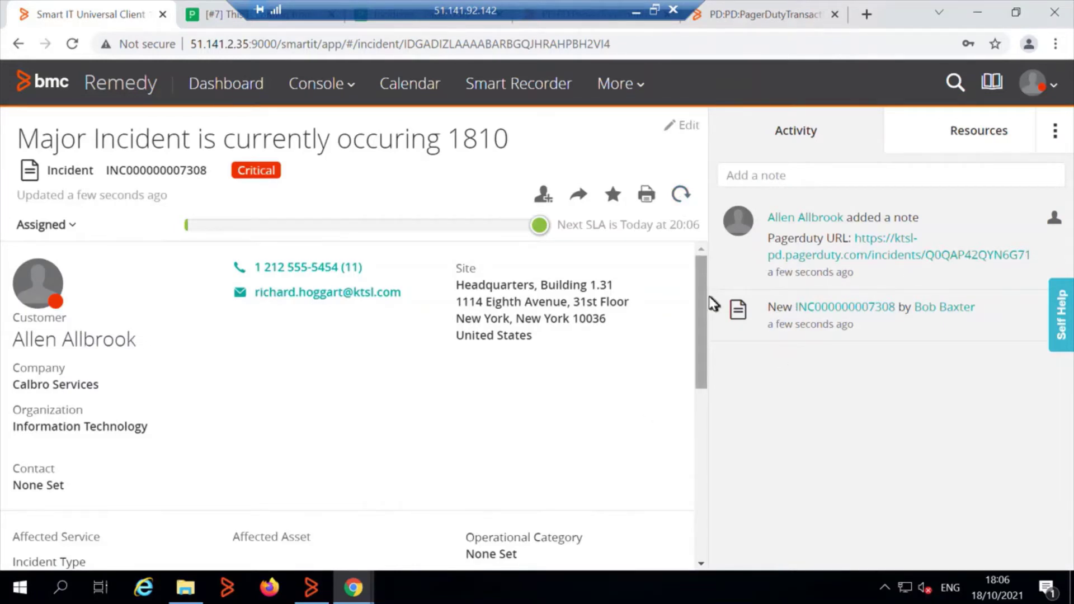
{"action": "left_click_drag", "start_coordinate": [701, 292], "coordinate": [697, 467]}
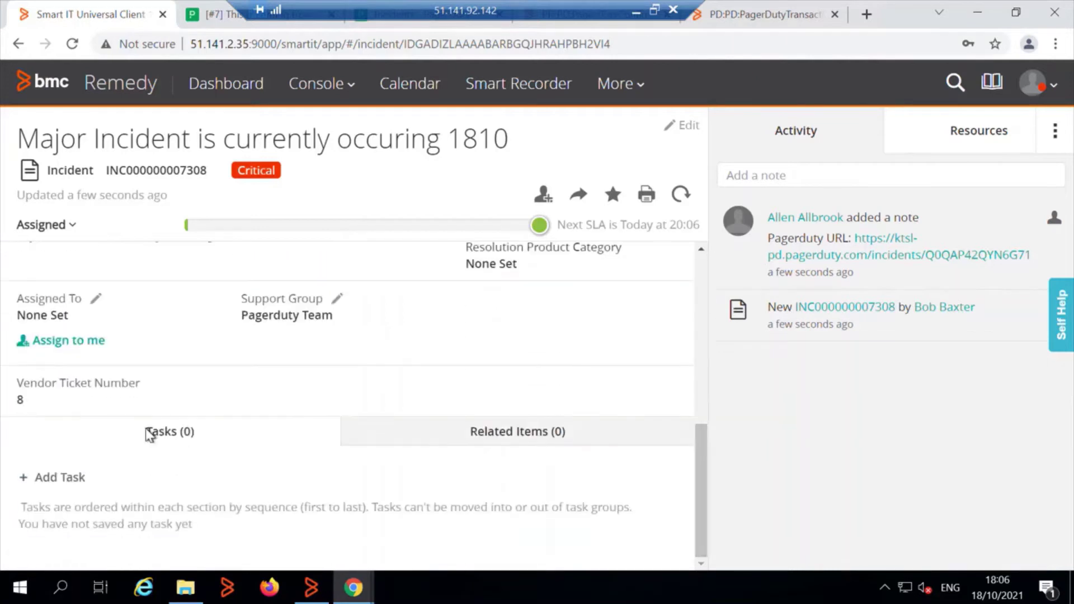
{"action": "triple_click", "coordinate": [34, 394]}
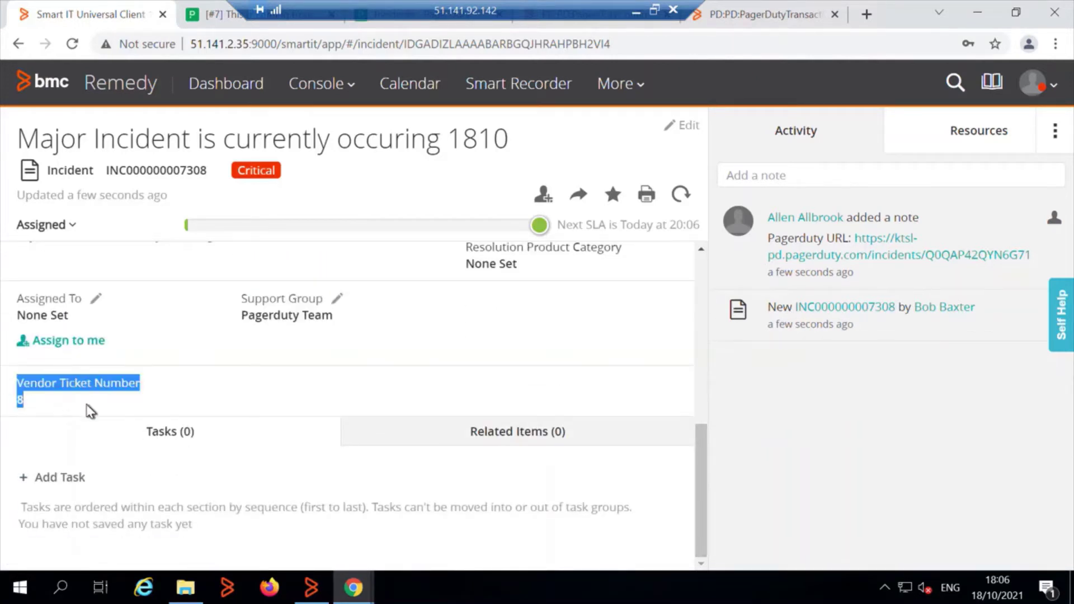
{"action": "left_click", "coordinate": [310, 397]}
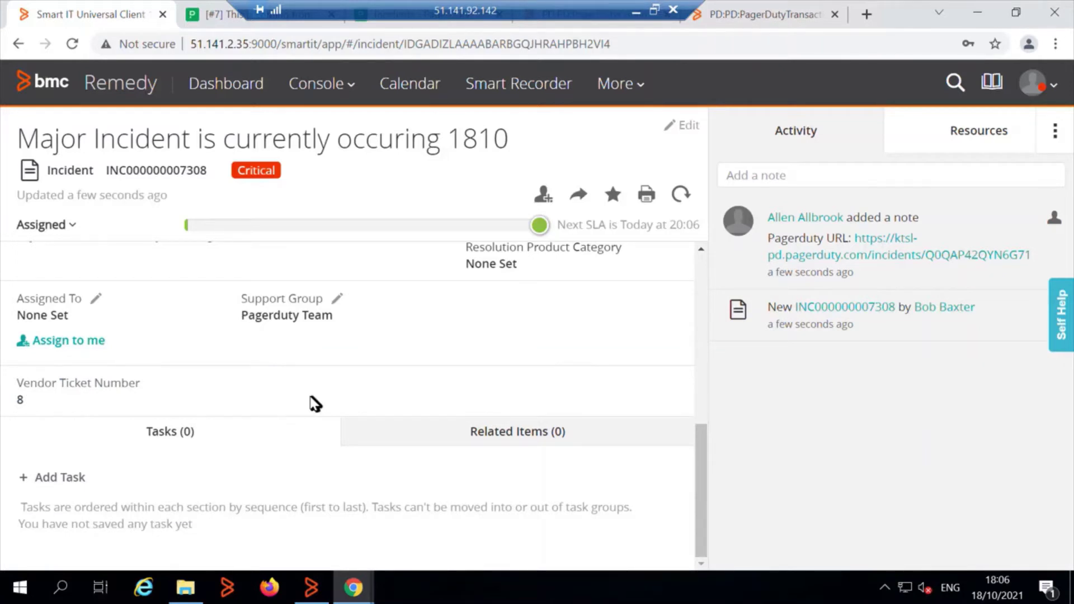
{"action": "left_click_drag", "start_coordinate": [703, 460], "coordinate": [709, 283]}
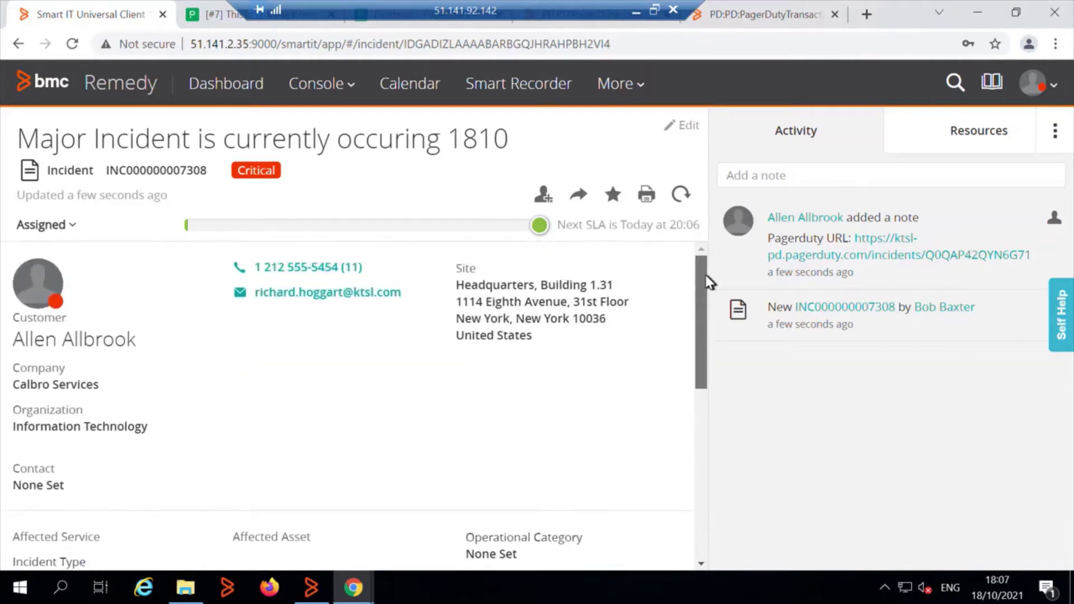
Step: Open the PagerDuty incident linked in the activity note and acknowledge it
{"action": "left_click", "coordinate": [900, 263]}
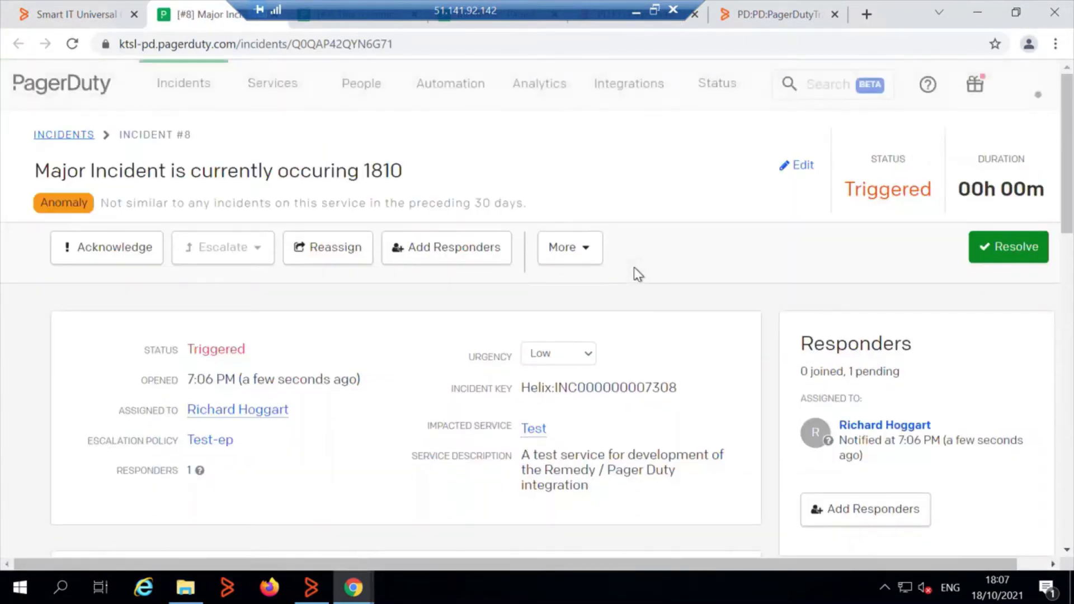
{"action": "left_click_drag", "start_coordinate": [404, 172], "coordinate": [31, 184]}
{"action": "left_click", "coordinate": [466, 175]}
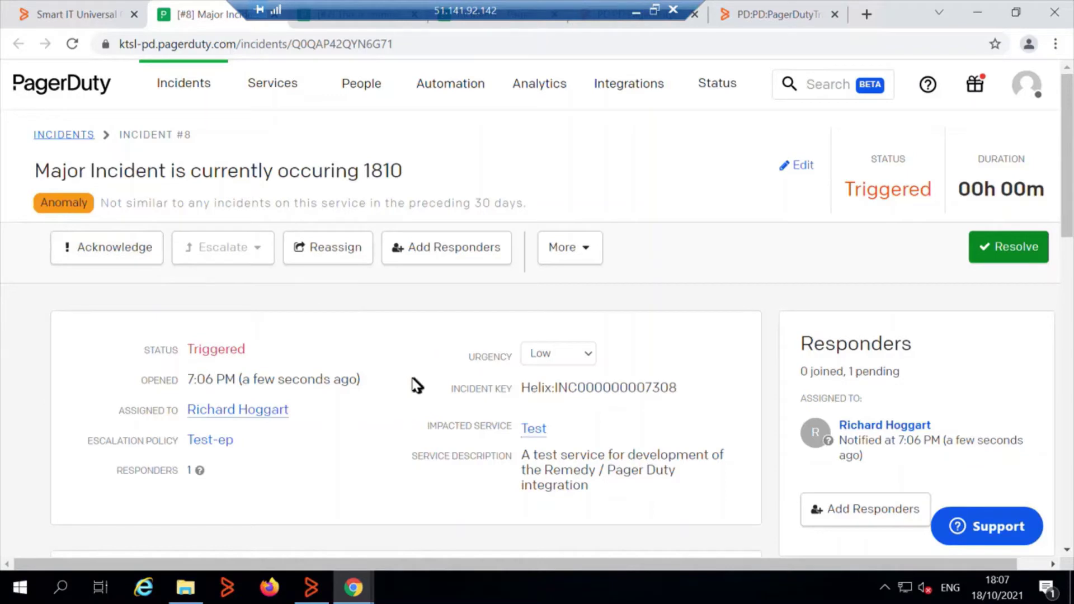
{"action": "left_click_drag", "start_coordinate": [551, 434], "coordinate": [521, 429]}
{"action": "left_click", "coordinate": [380, 438]}
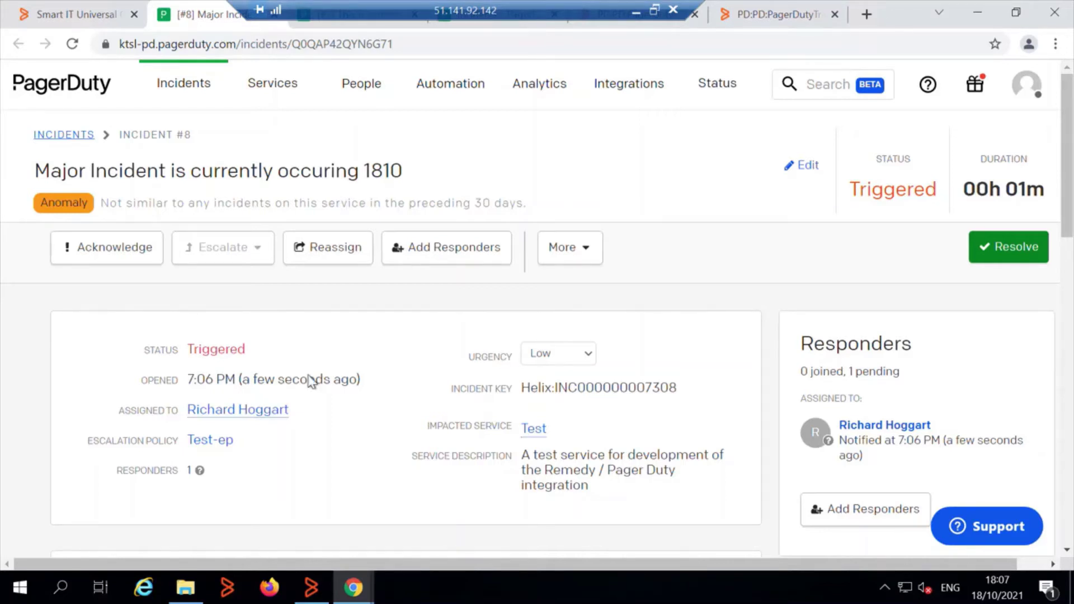
{"action": "left_click", "coordinate": [116, 259]}
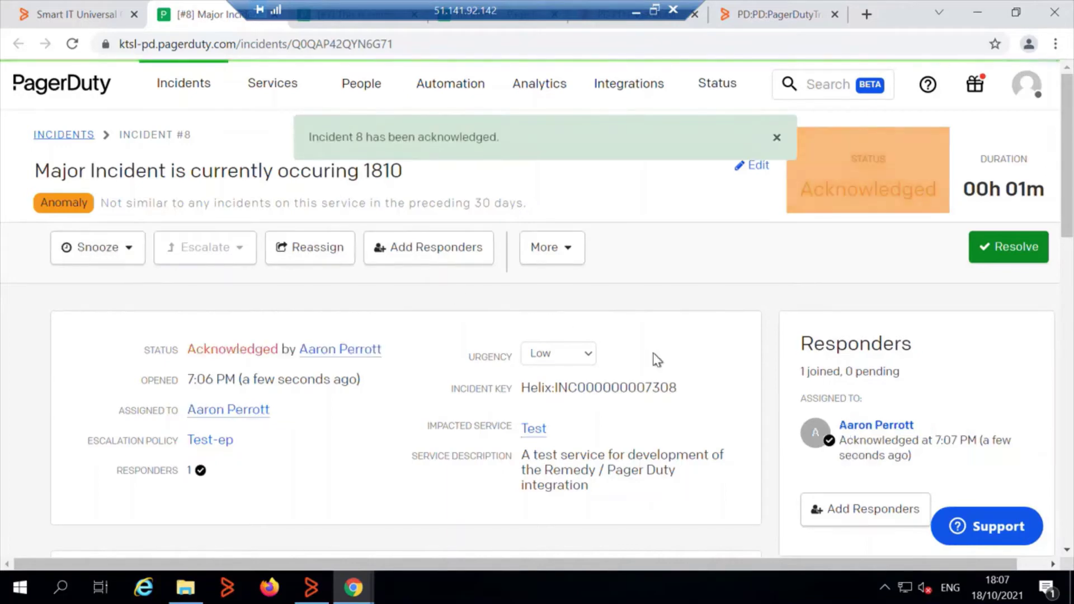
Step: Add the note "This is my additional note from pagerduty" to the PagerDuty incident
{"action": "left_click_drag", "start_coordinate": [1070, 158], "coordinate": [1070, 295]}
{"action": "left_click", "coordinate": [916, 415]}
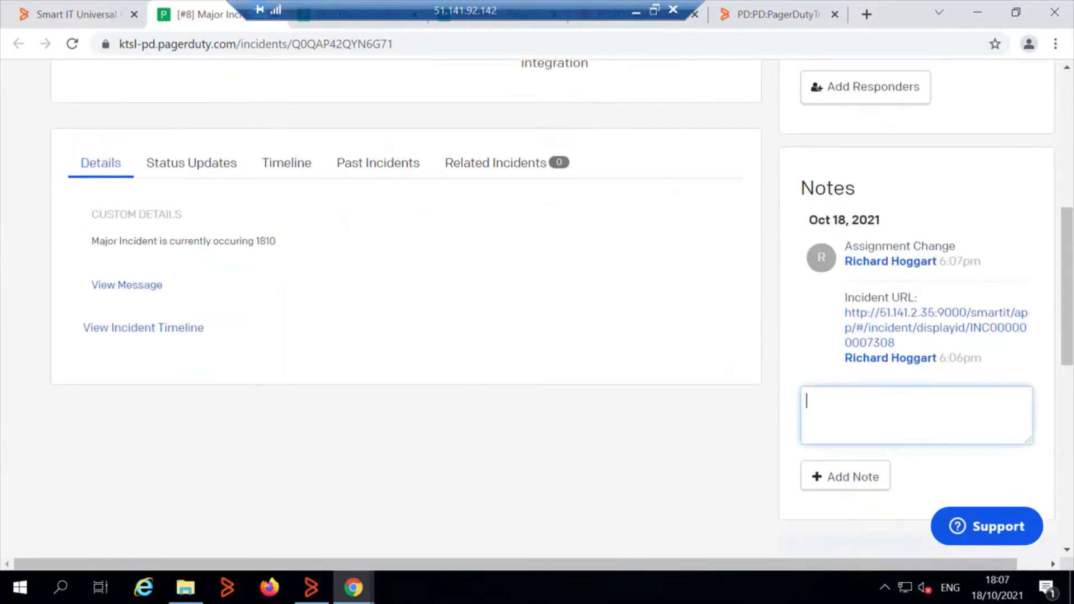
{"action": "type", "text": "This is my addiotional"}
{"action": "key", "text": "BackSpace"}
{"action": "key", "text": "BackSpace"}
{"action": "key", "text": "BackSpace"}
{"action": "key", "text": "BackSpace"}
{"action": "key", "text": "BackSpace"}
{"action": "key", "text": "BackSpace"}
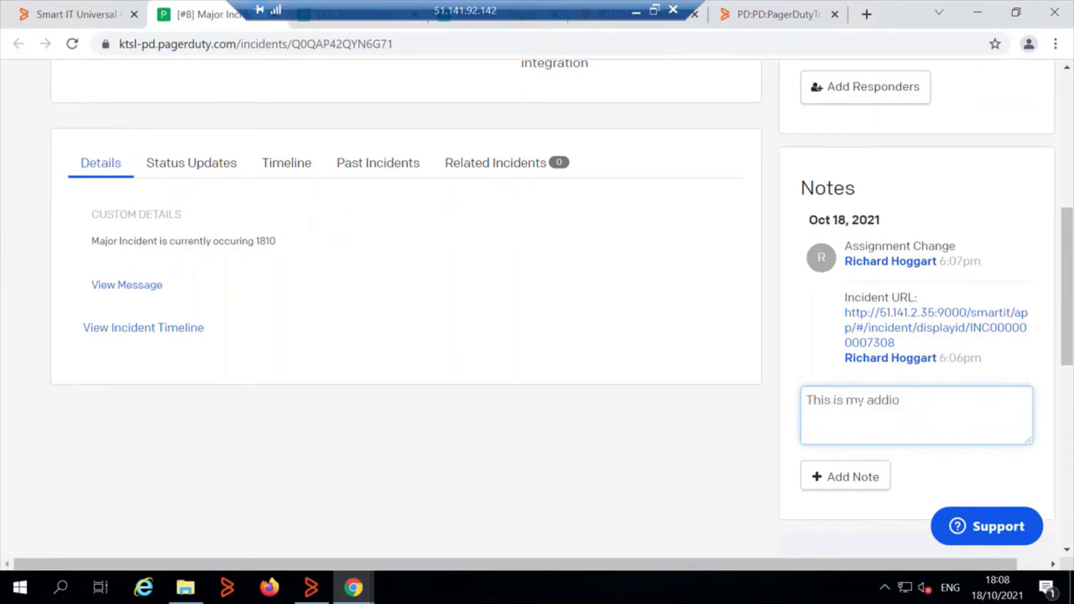
{"action": "type", "text": "ioan"}
{"action": "key", "text": "BackSpace"}
{"action": "key", "text": "BackSpace"}
{"action": "type", "text": "nal note from pa"}
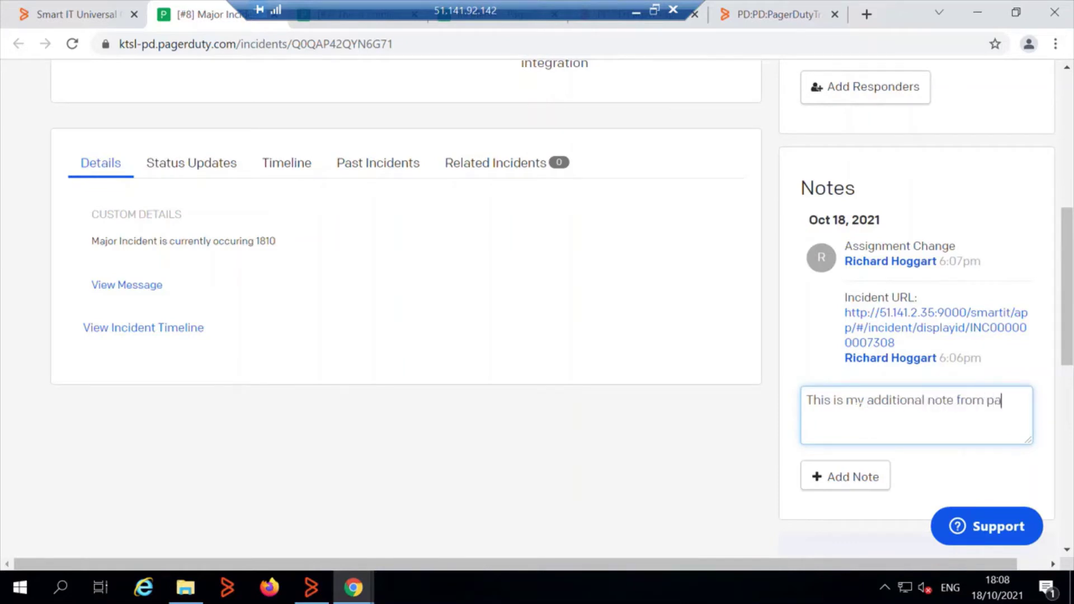
{"action": "type", "text": "gerduty"}
{"action": "left_click", "coordinate": [840, 480]}
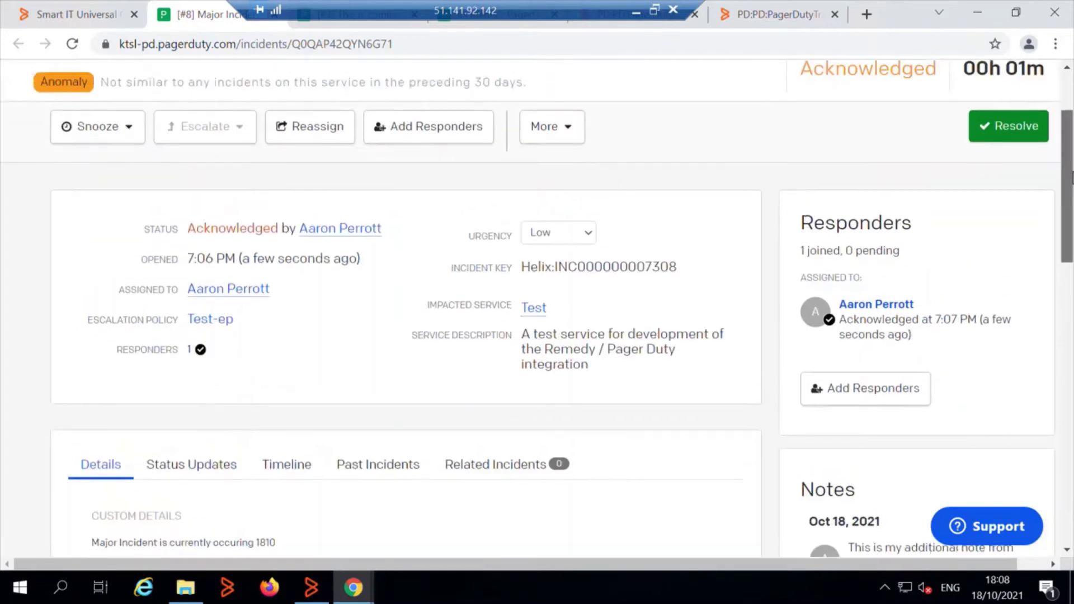
Step: Return to the incident in Smart IT, refresh it, and examine the activity notes and the assignment details
{"action": "left_click", "coordinate": [84, 14]}
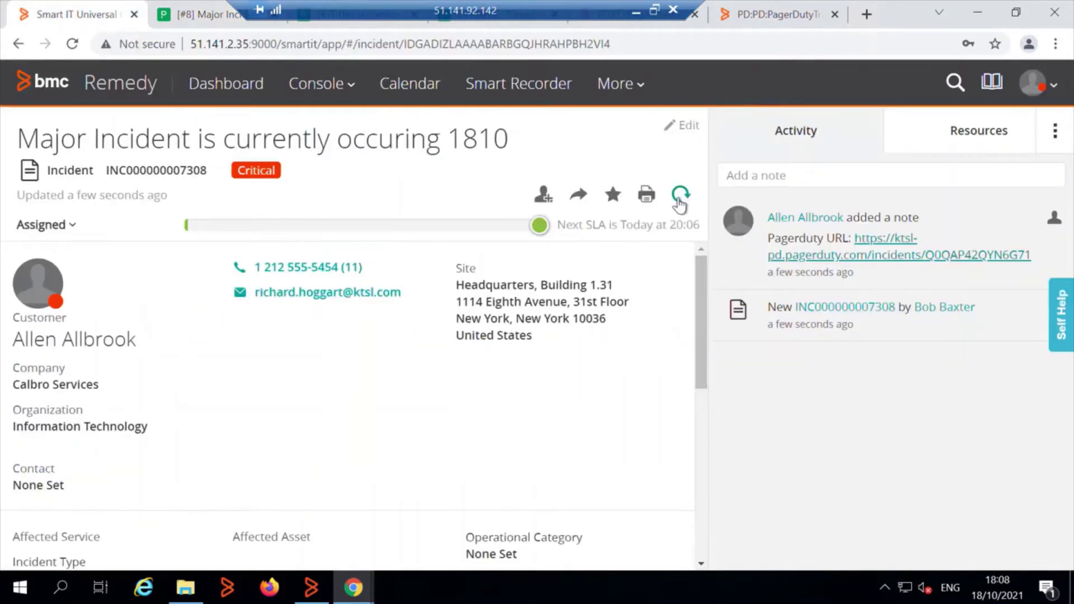
{"action": "left_click", "coordinate": [679, 193]}
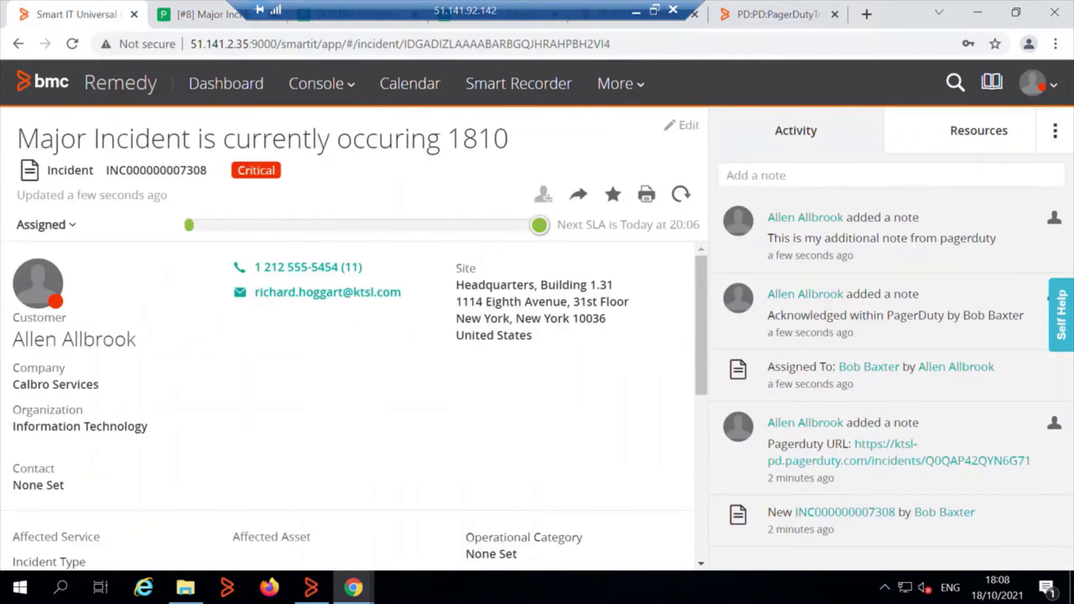
{"action": "left_click_drag", "start_coordinate": [1002, 242], "coordinate": [791, 246]}
{"action": "triple_click", "coordinate": [884, 315]}
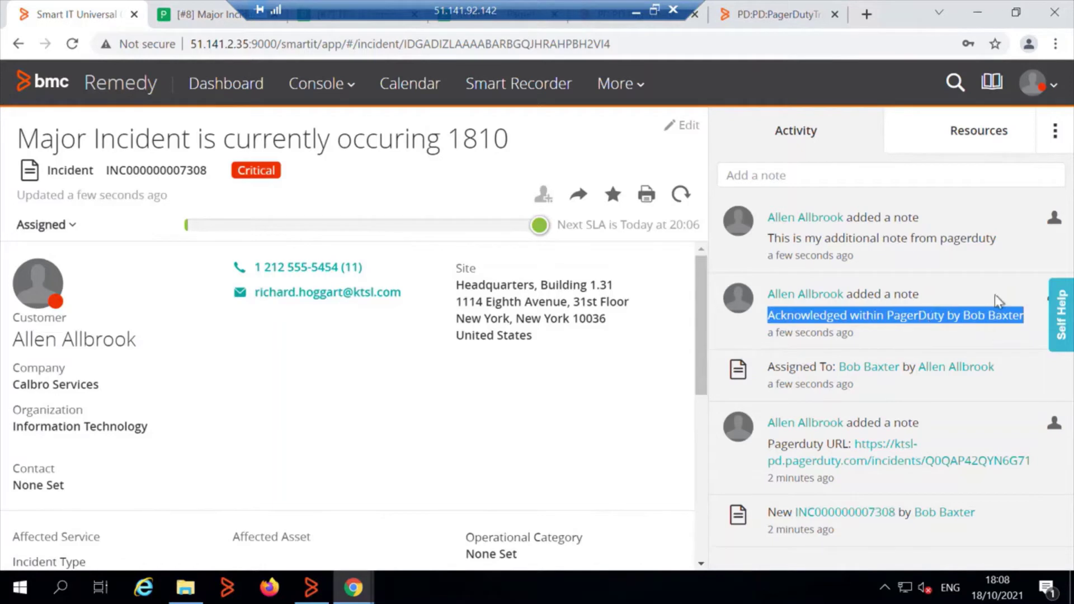
{"action": "left_click_drag", "start_coordinate": [698, 364], "coordinate": [700, 526]}
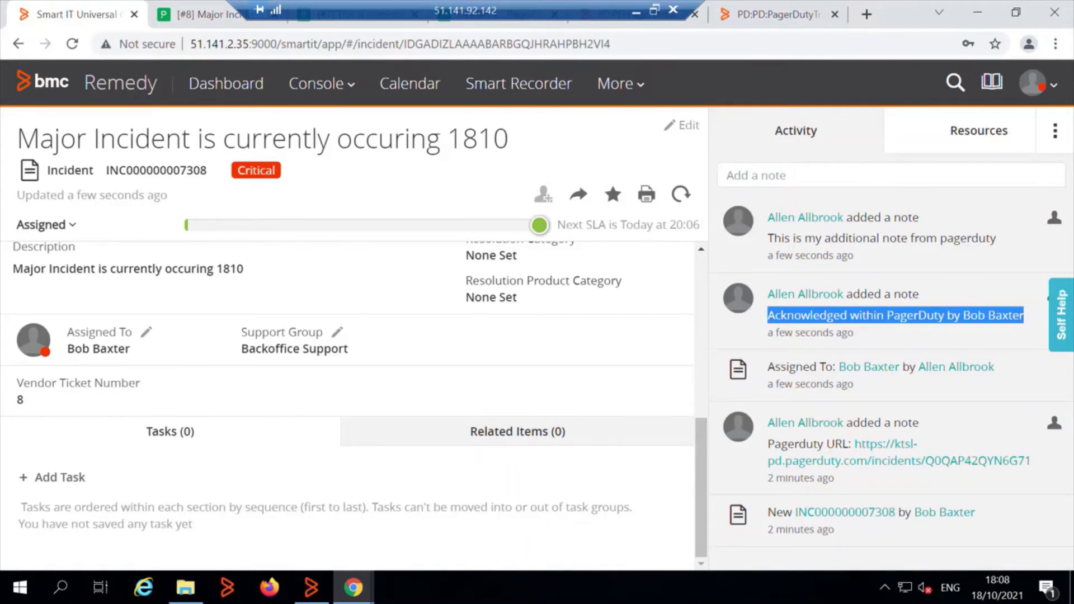
{"action": "left_click", "coordinate": [946, 273]}
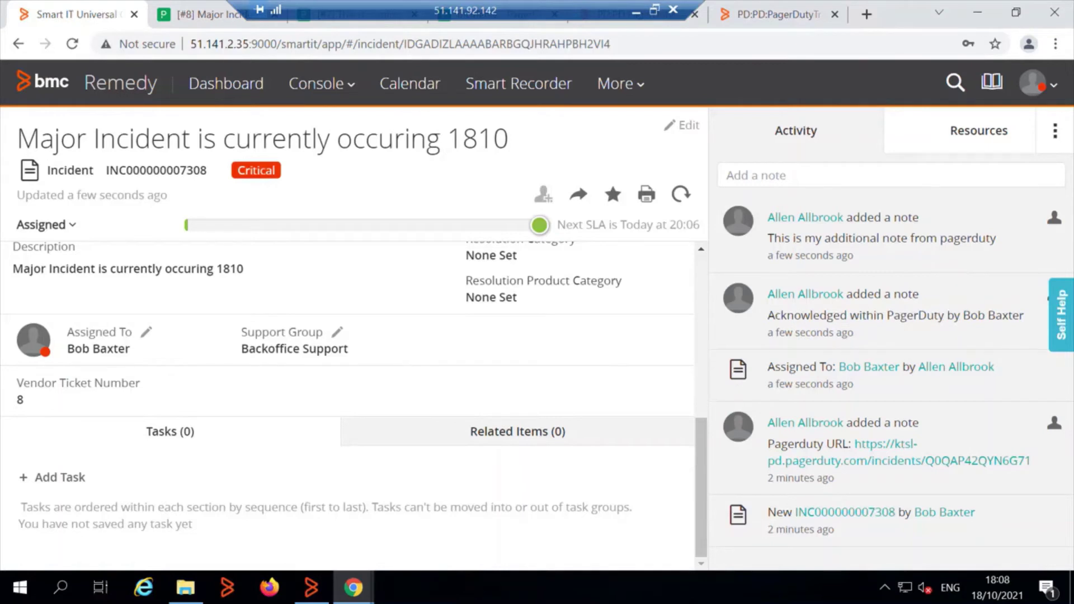
Step: Post the note "this is my note from Smart IT" on the incident with the note type Paging System
{"action": "left_click", "coordinate": [811, 175]}
{"action": "type", "text": "thi"}
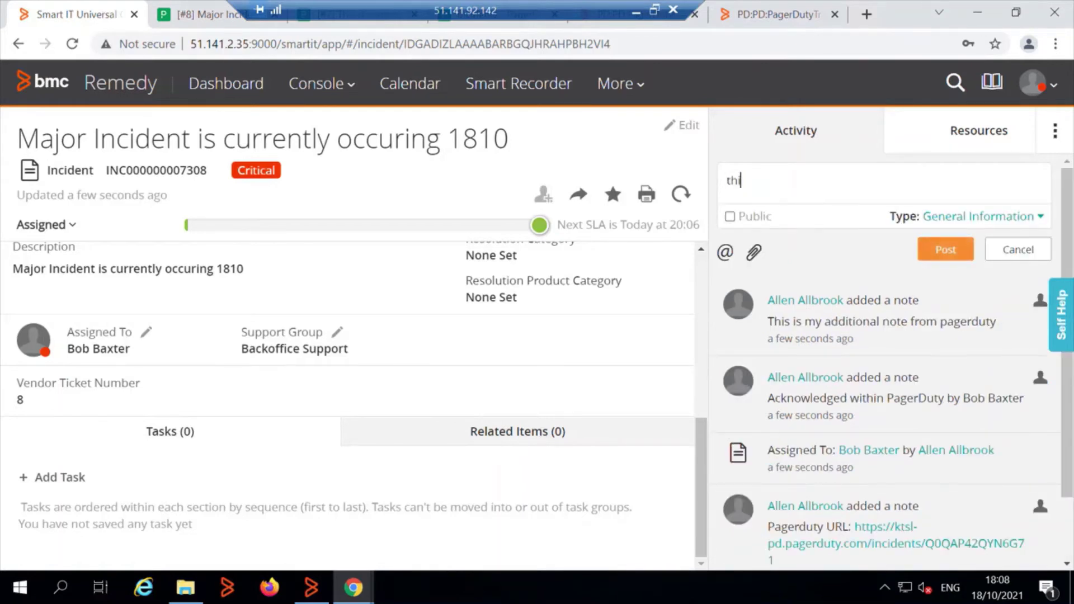
{"action": "type", "text": "s is my note from Smart IT"}
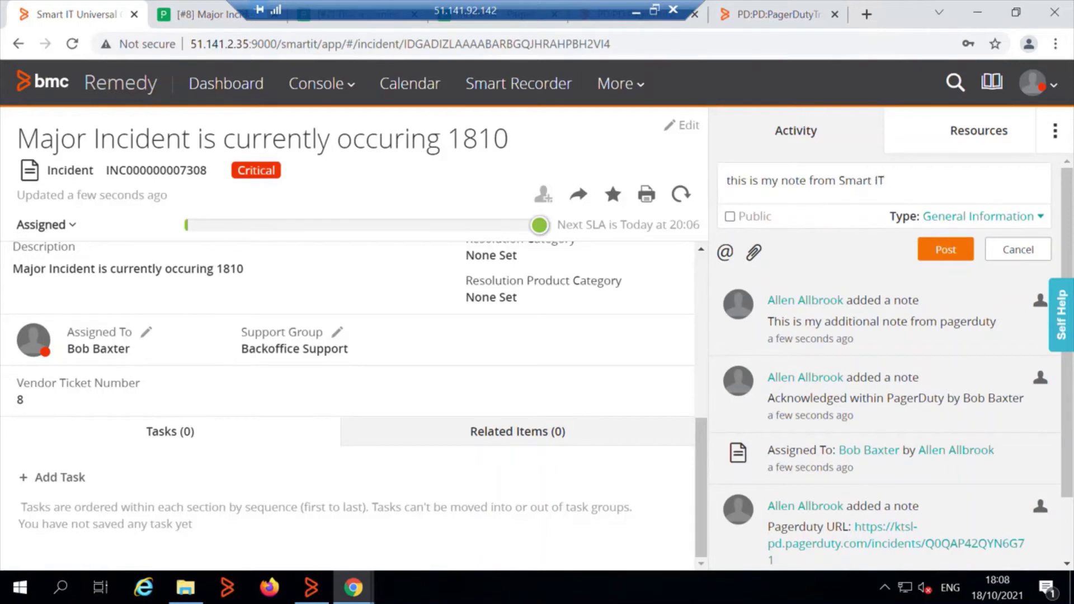
{"action": "left_click", "coordinate": [1000, 224]}
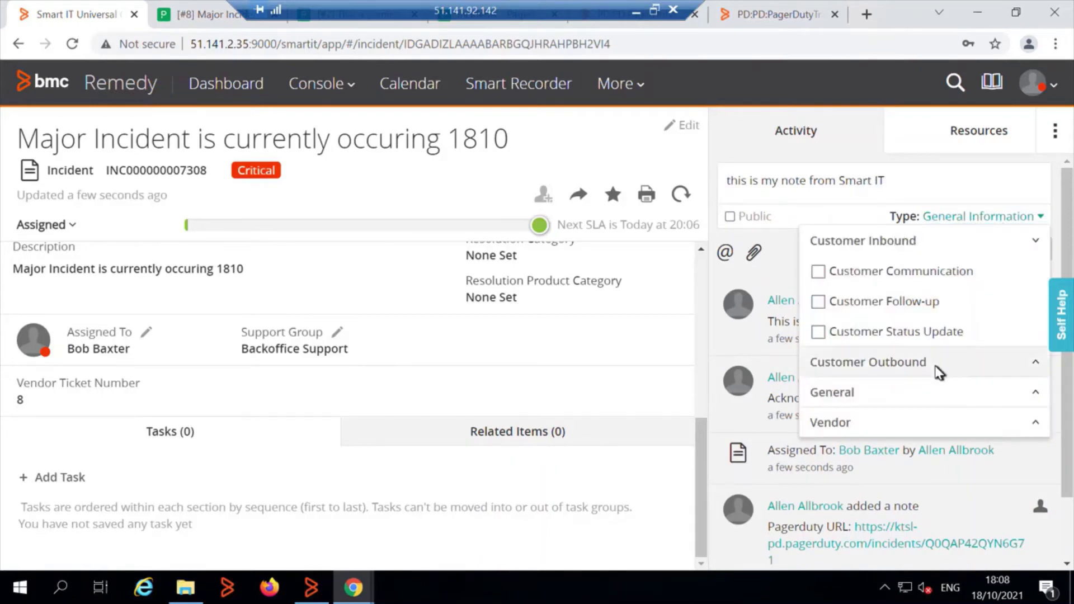
{"action": "left_click", "coordinate": [1033, 400]}
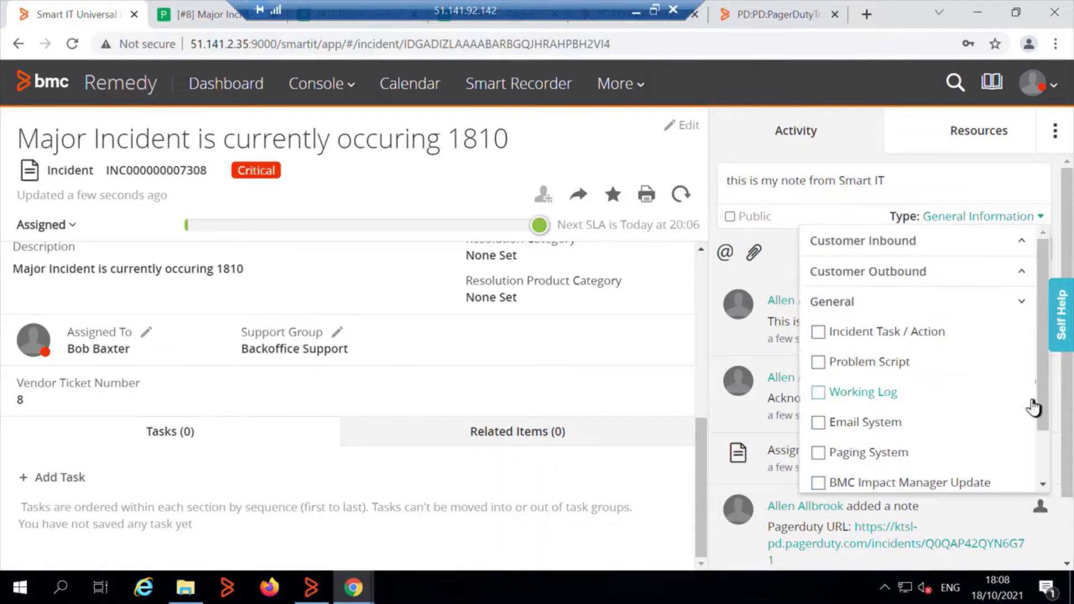
{"action": "left_click", "coordinate": [826, 458]}
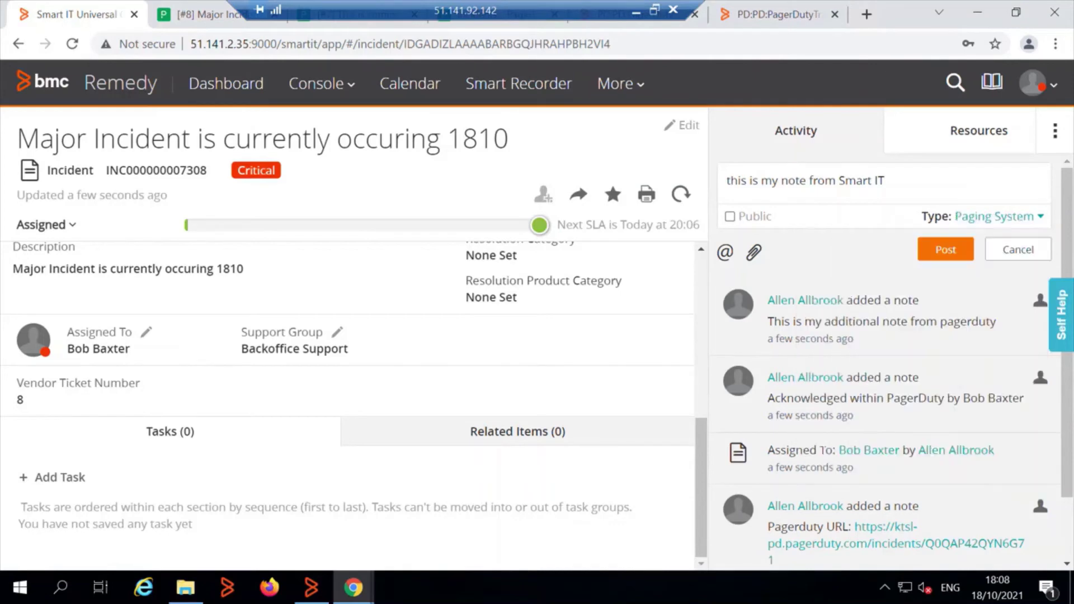
{"action": "left_click", "coordinate": [945, 254]}
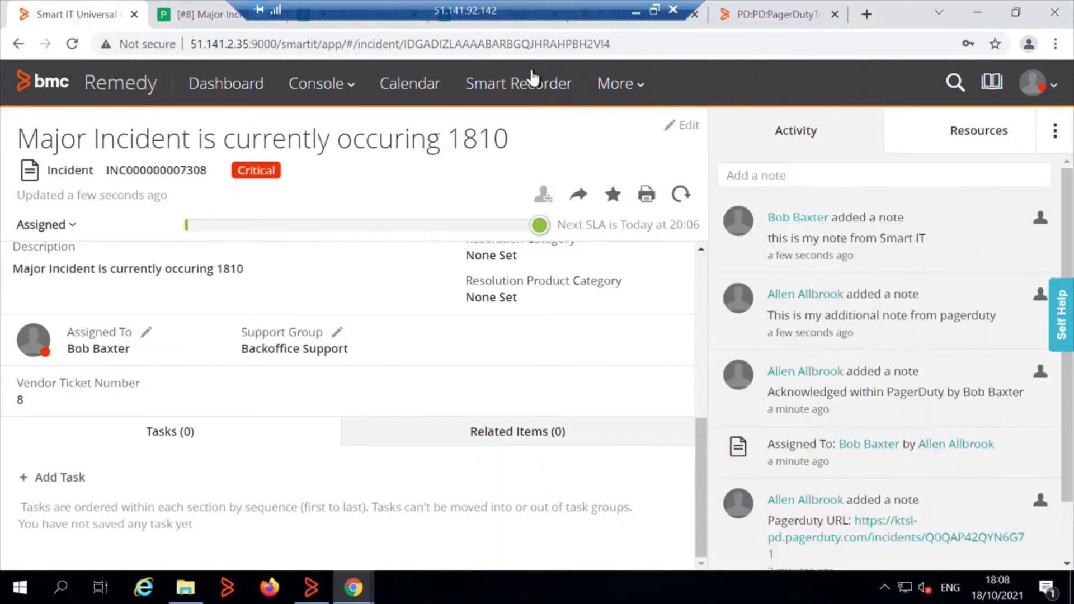
Step: Switch to the matching PagerDuty incident, refresh it, and check its notes for the one posted from Smart IT
{"action": "left_click", "coordinate": [218, 13]}
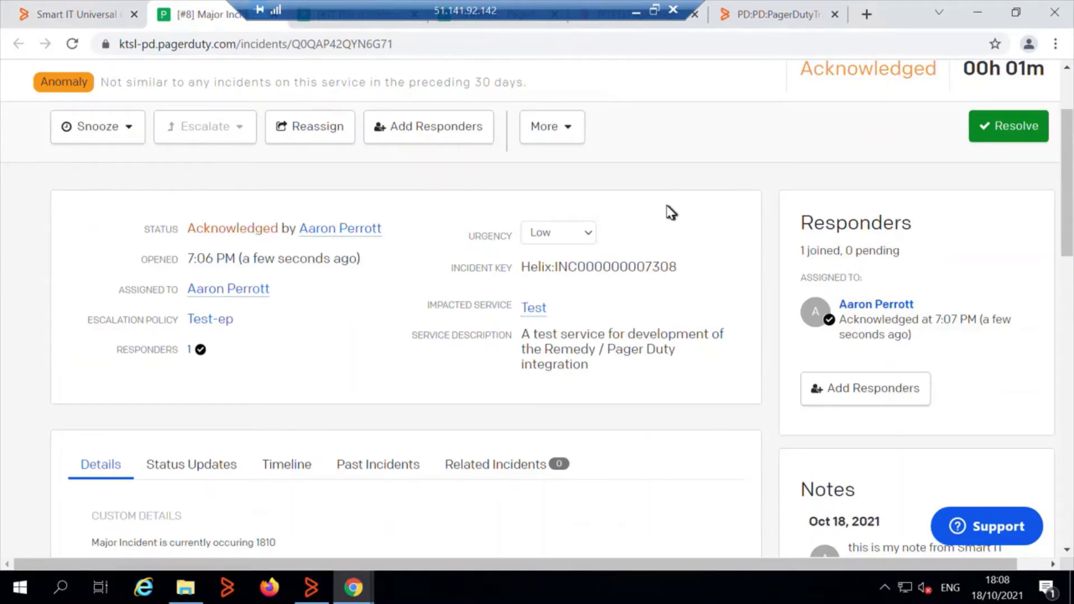
{"action": "key", "text": "F5"}
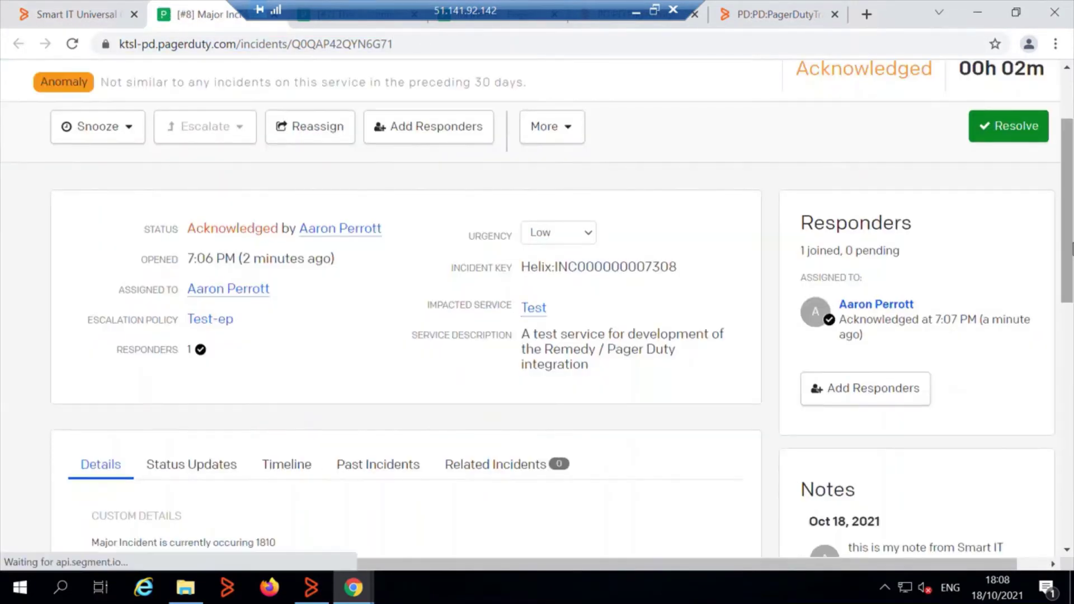
{"action": "scroll", "coordinate": [1068, 250], "scroll_direction": "down", "scroll_amount": 5}
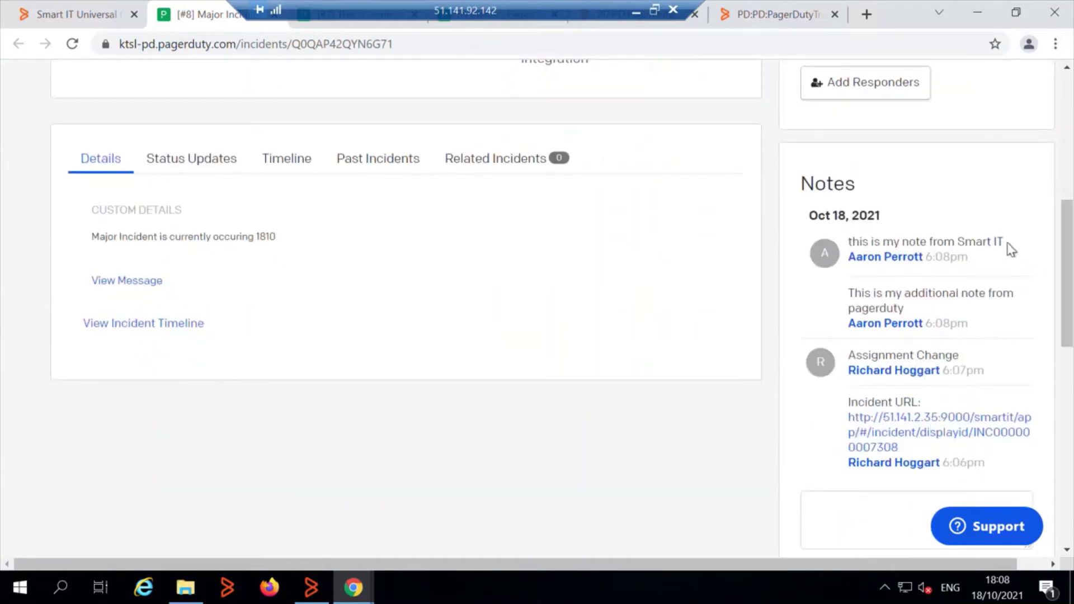
{"action": "left_click_drag", "start_coordinate": [1005, 242], "coordinate": [855, 242]}
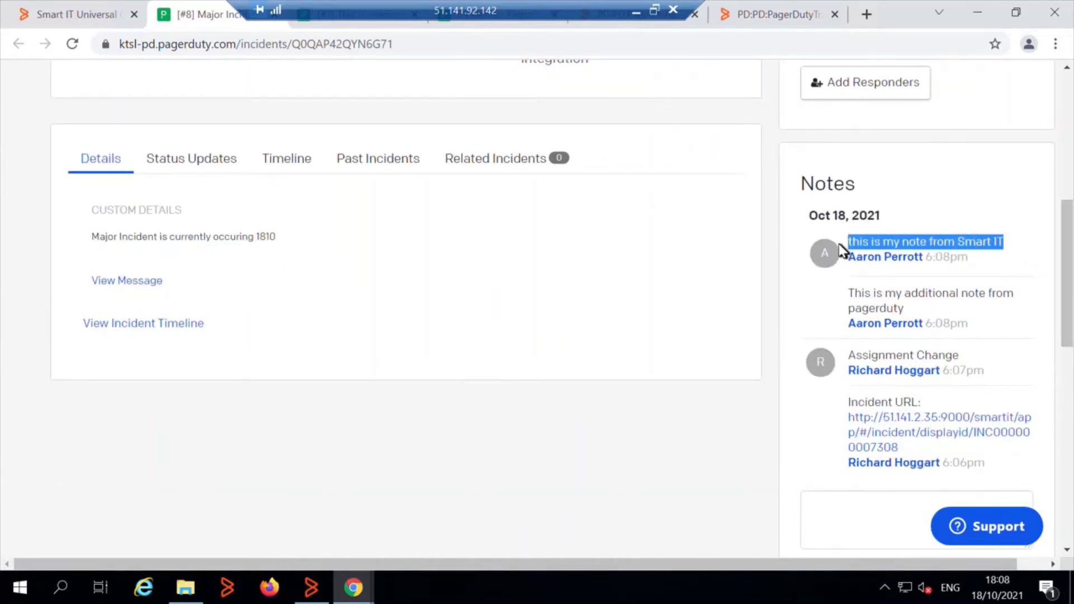
{"action": "left_click", "coordinate": [1009, 290]}
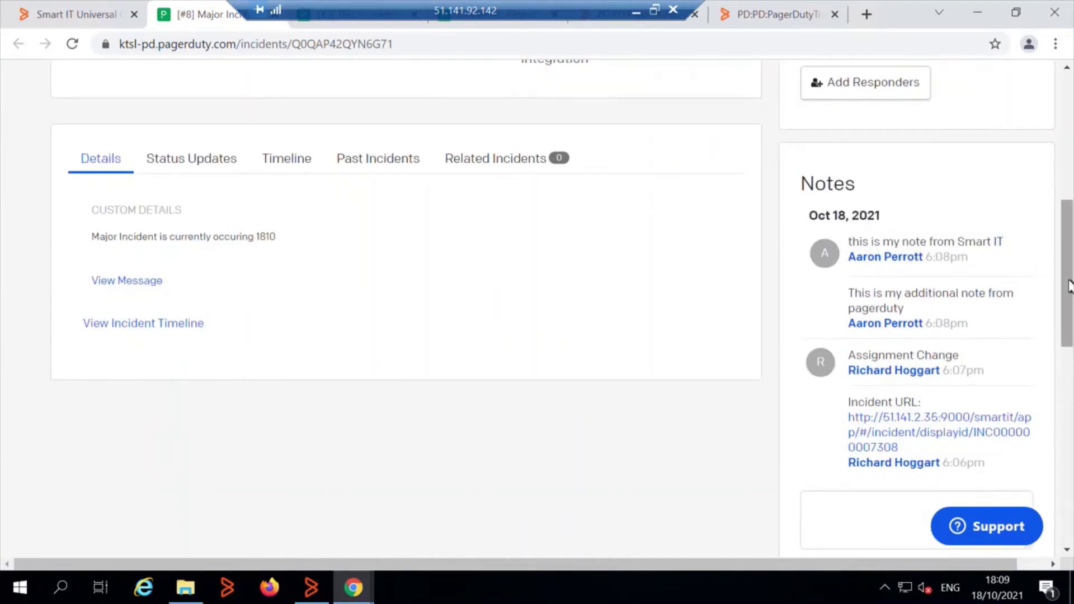
{"action": "left_click_drag", "start_coordinate": [1072, 287], "coordinate": [1072, 156]}
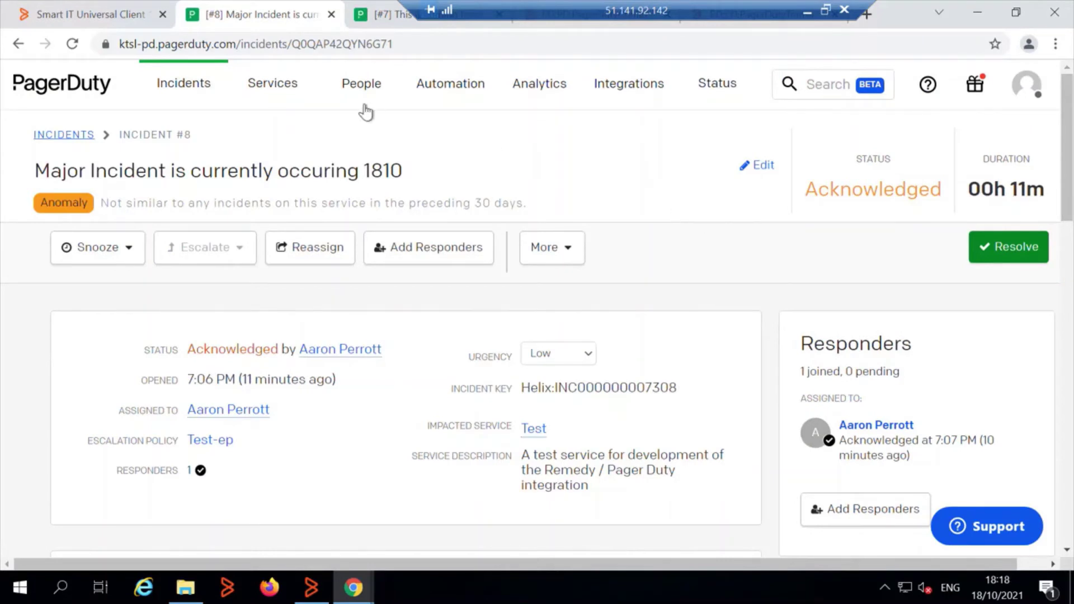
Step: Go to the PagerDuty incidents list and start a new incident with Test as the impacted service
{"action": "mouse_move", "coordinate": [202, 88]}
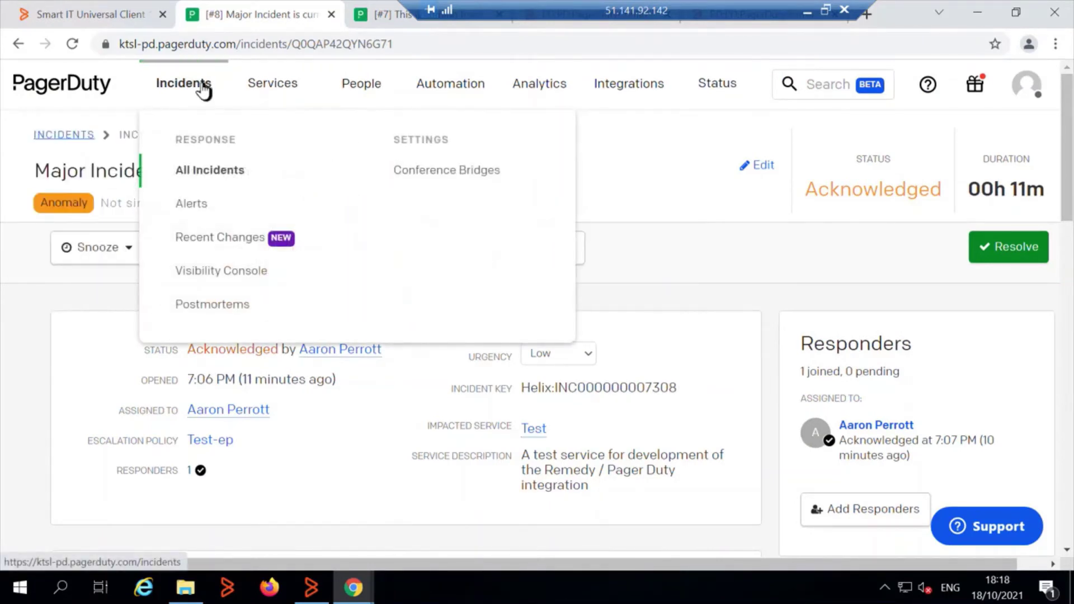
{"action": "left_click", "coordinate": [186, 92]}
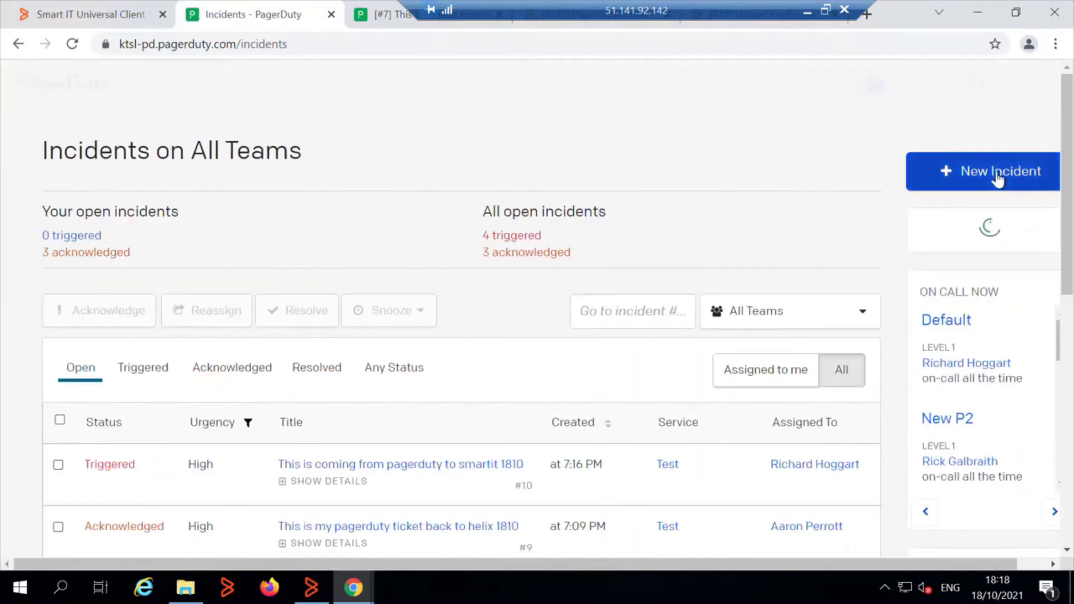
{"action": "left_click", "coordinate": [995, 170]}
{"action": "left_click", "coordinate": [360, 200]}
{"action": "left_click", "coordinate": [359, 235]}
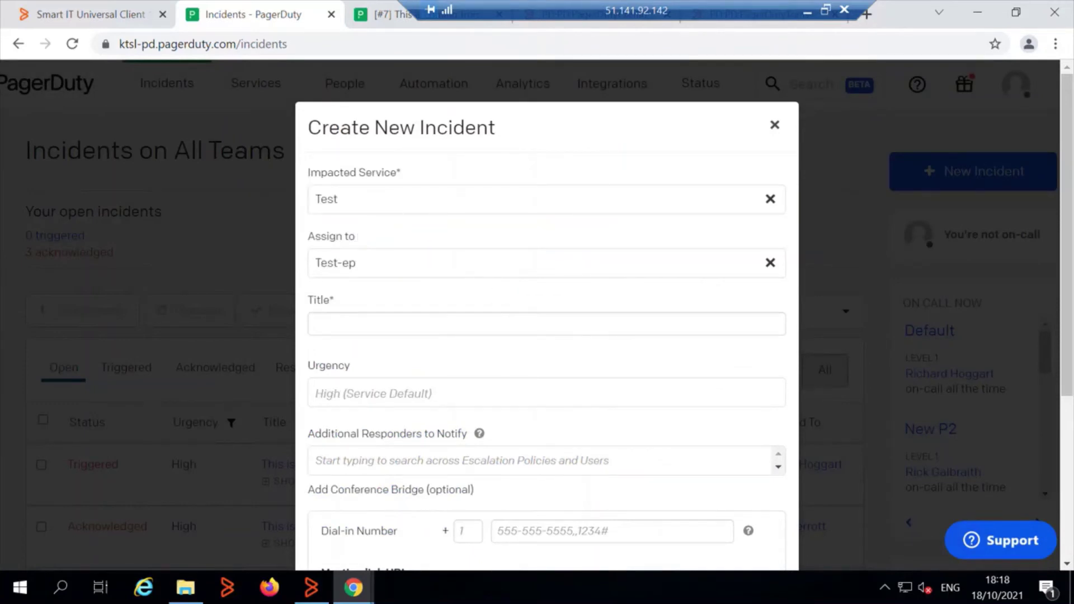
Step: Title the new incident "Incident is being generated from PD to SmartIT"
{"action": "left_click", "coordinate": [359, 324]}
{"action": "type", "text": "I"}
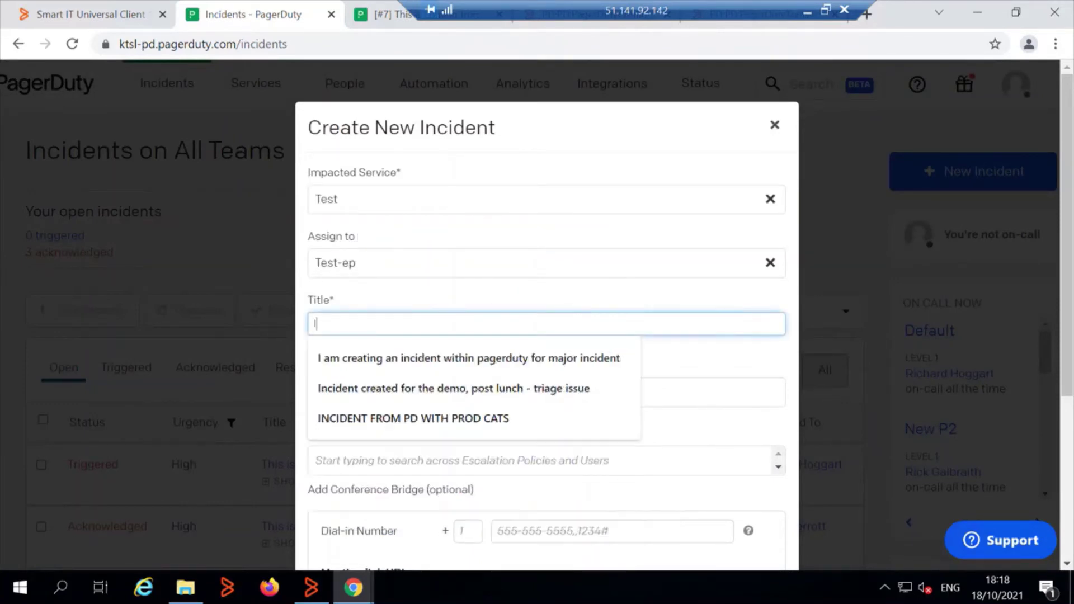
{"action": "type", "text": "nicid"}
{"action": "key", "text": "BackSpace"}
{"action": "key", "text": "BackSpace"}
{"action": "key", "text": "BackSpace"}
{"action": "key", "text": "BackSpace"}
{"action": "type", "text": "cident is being generated from PD to SmartIT"}
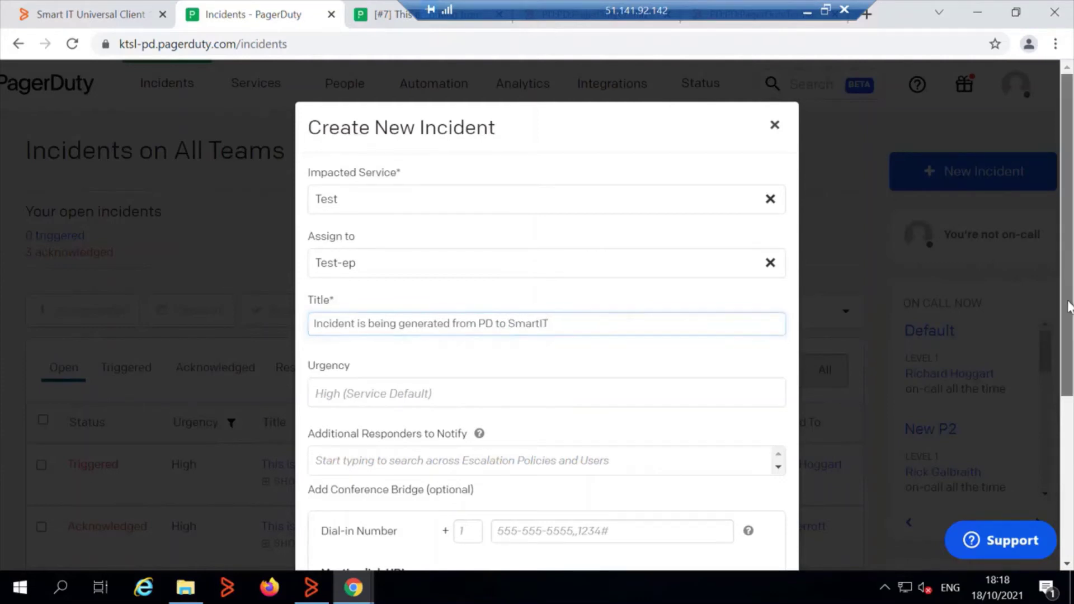
Step: Copy the incident's title into its description and create the incident
{"action": "scroll", "coordinate": [1068, 273], "scroll_direction": "down", "scroll_amount": 4}
{"action": "left_click_drag", "start_coordinate": [551, 127], "coordinate": [240, 127]}
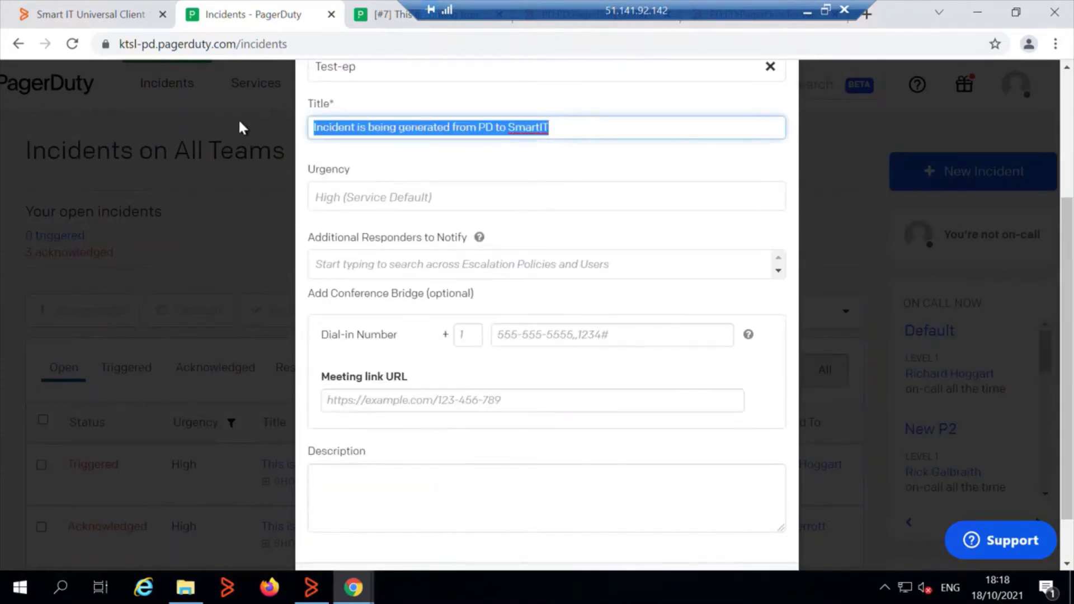
{"action": "key", "text": "ctrl+c"}
{"action": "left_click", "coordinate": [455, 487]}
{"action": "key", "text": "ctrl+v"}
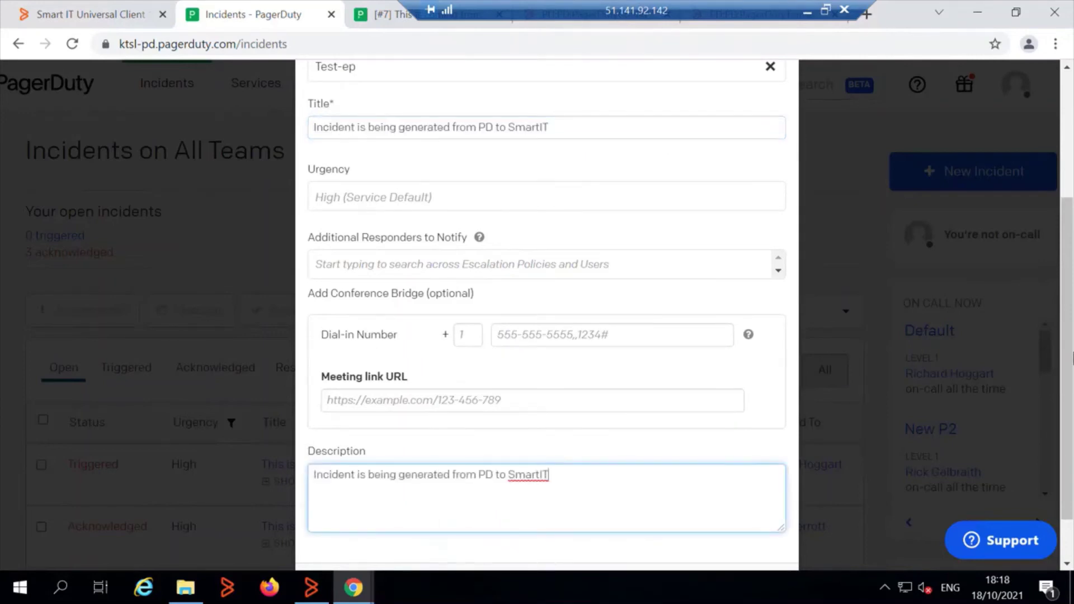
{"action": "scroll", "coordinate": [348, 489], "scroll_direction": "down", "scroll_amount": 2}
{"action": "left_click", "coordinate": [336, 536]}
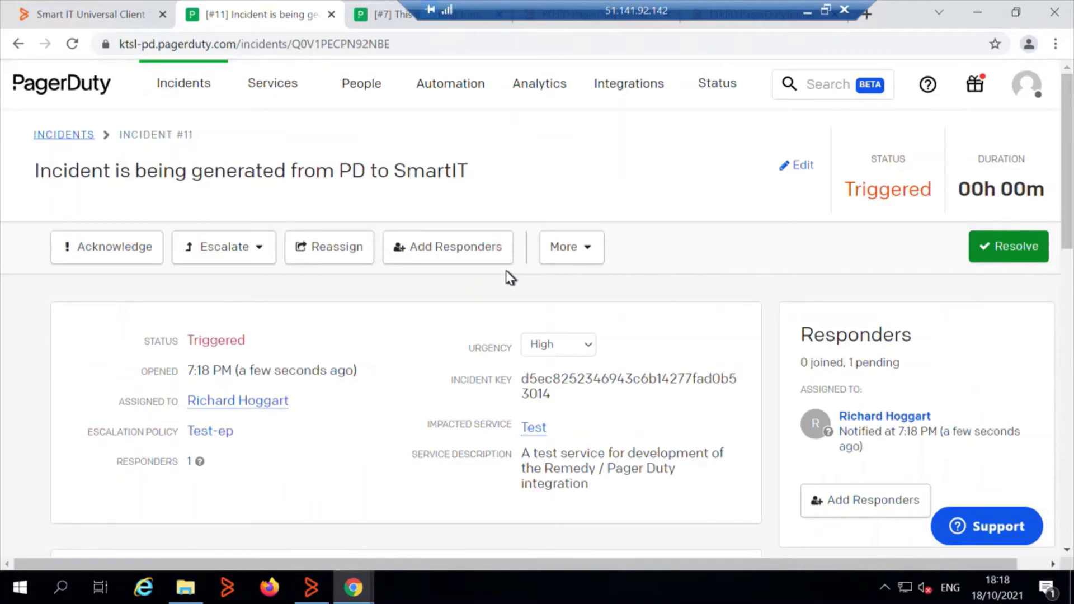
Step: Switch to Smart IT and open the ticket "Incident is being generated from PD to SmartIT" from the Ticket Console
{"action": "left_click", "coordinate": [81, 13]}
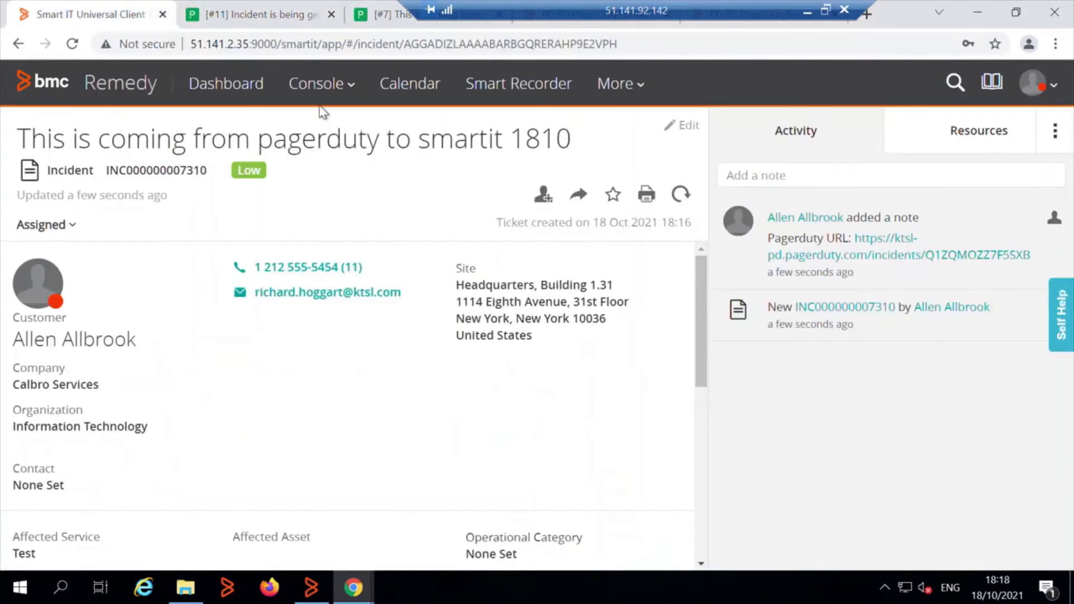
{"action": "left_click", "coordinate": [311, 90]}
{"action": "left_click", "coordinate": [321, 186]}
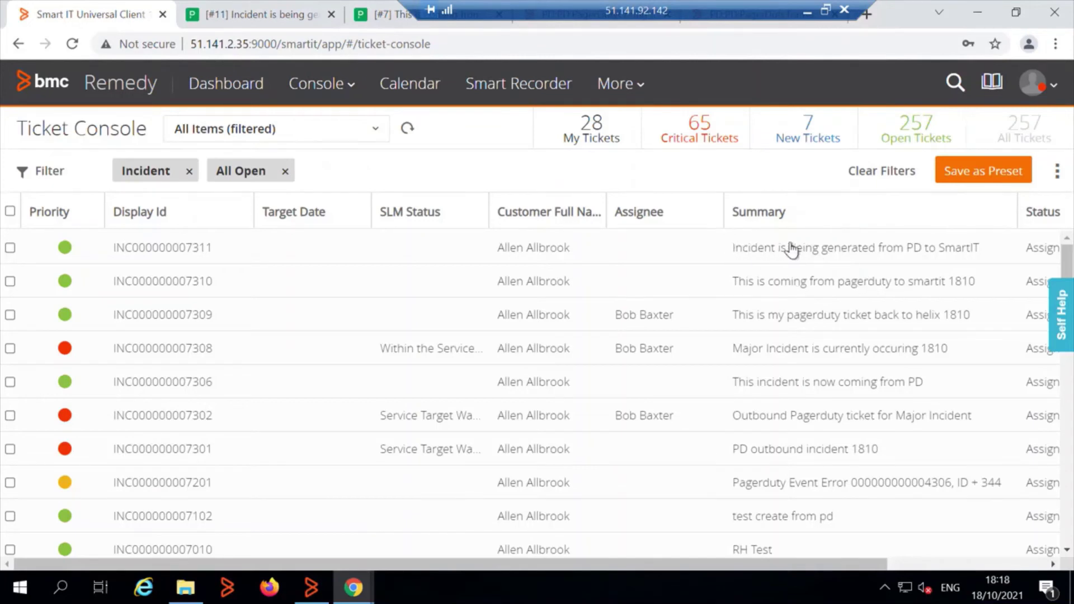
{"action": "left_click", "coordinate": [802, 250]}
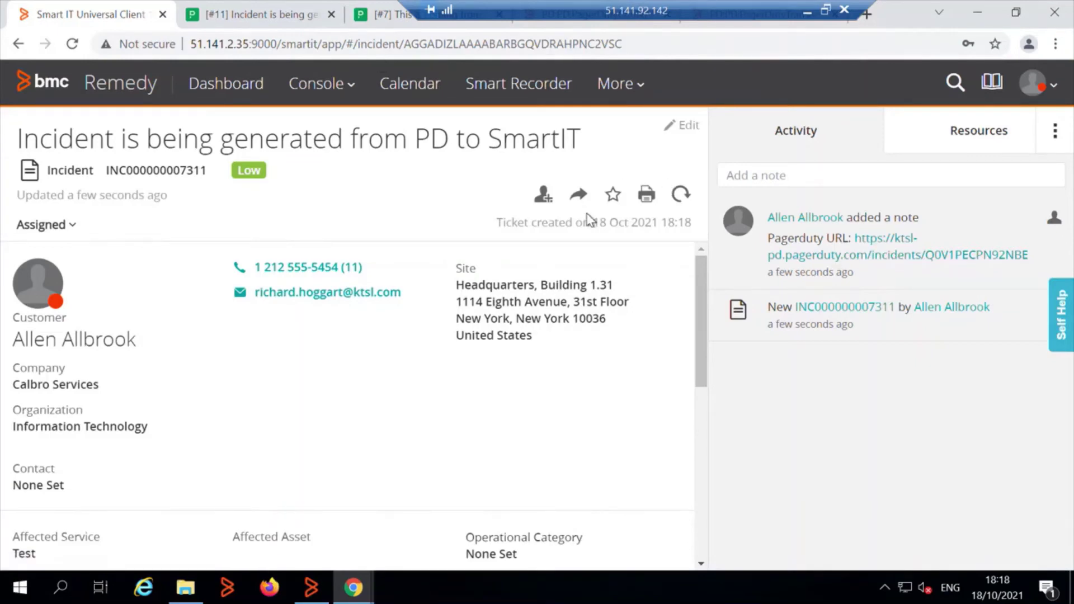
Step: Acknowledge the new incident in PagerDuty and return to its ticket in Smart IT
{"action": "left_click", "coordinate": [256, 13]}
{"action": "left_click", "coordinate": [109, 247]}
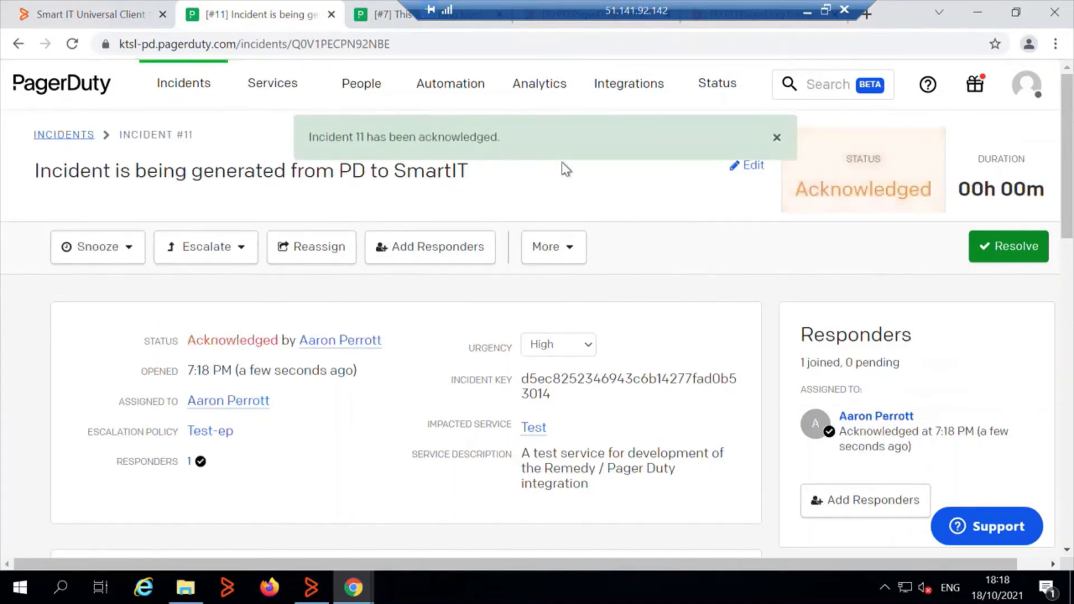
{"action": "left_click", "coordinate": [88, 17]}
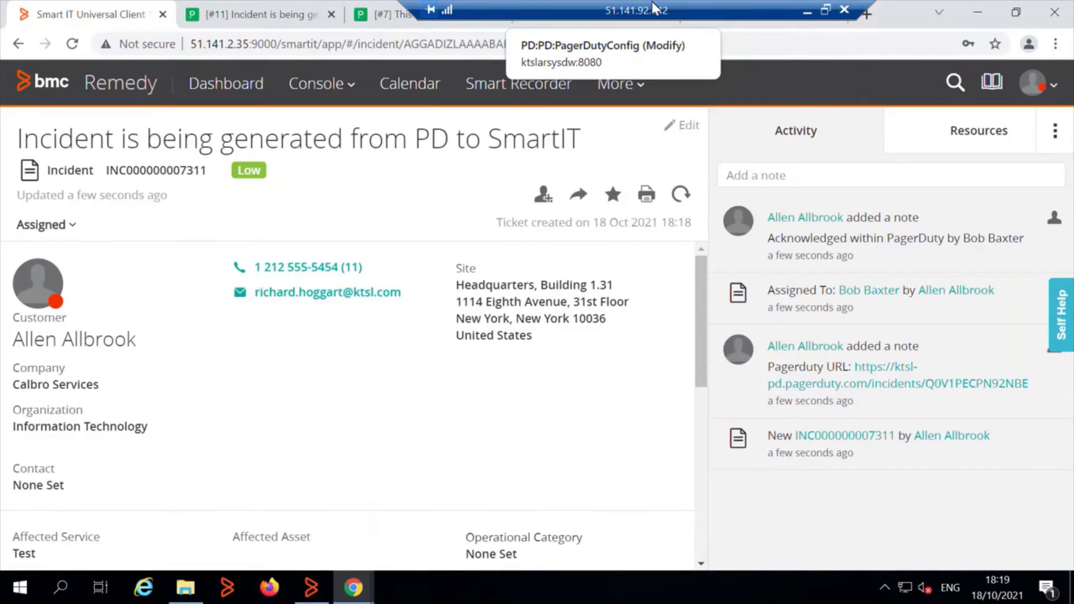
Step: Switch to the PagerDutyConfig form and examine the BaseConfig record's integration parameters and defaults, including the assigned group for errors
{"action": "left_click_drag", "start_coordinate": [603, 1], "coordinate": [306, 1]}
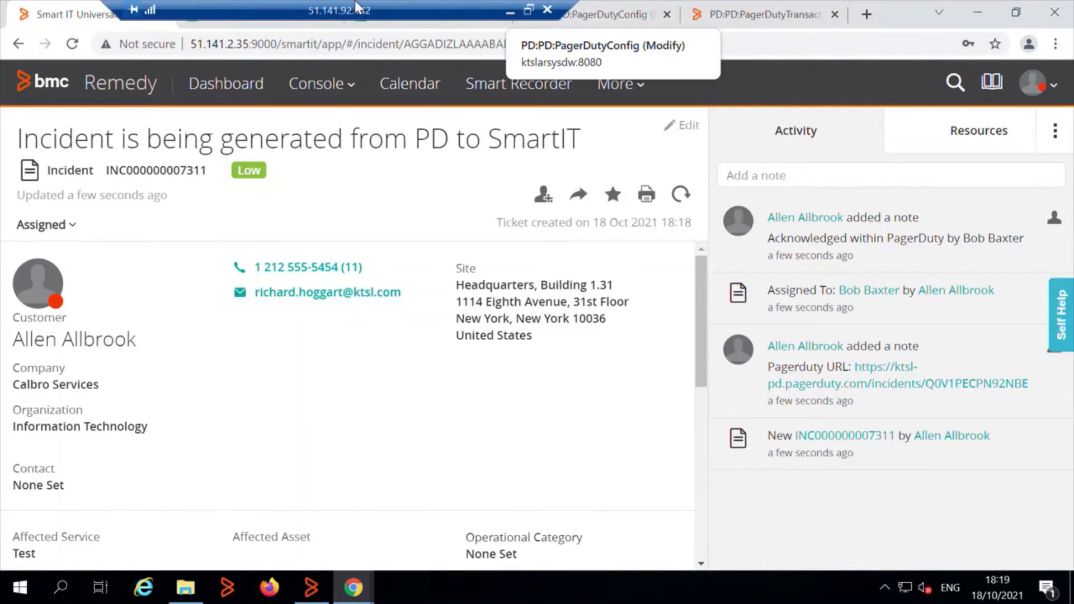
{"action": "left_click", "coordinate": [613, 20]}
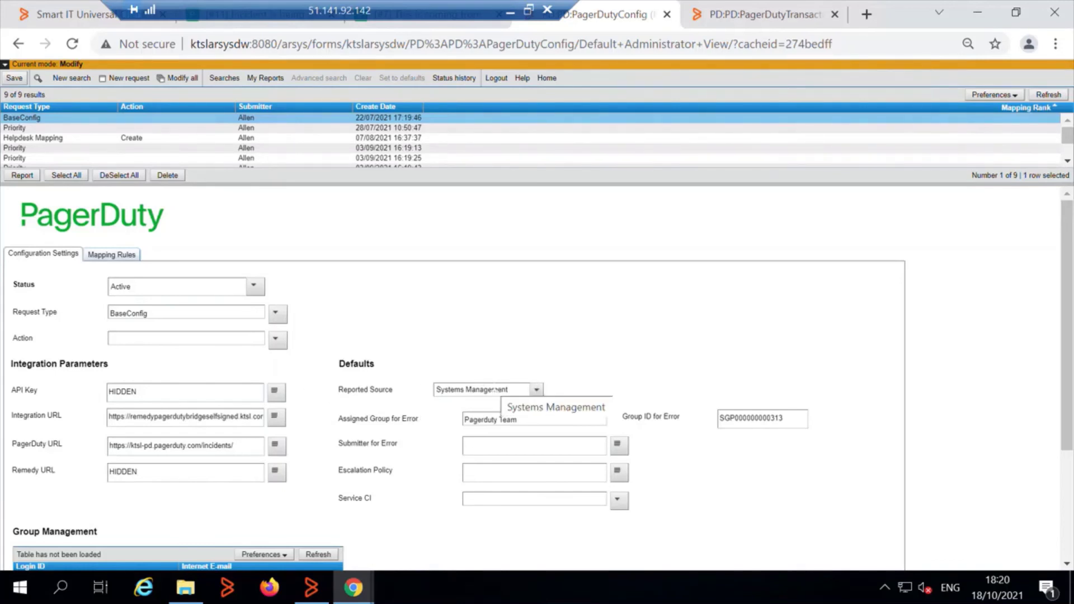
{"action": "left_click_drag", "start_coordinate": [520, 420], "coordinate": [424, 424]}
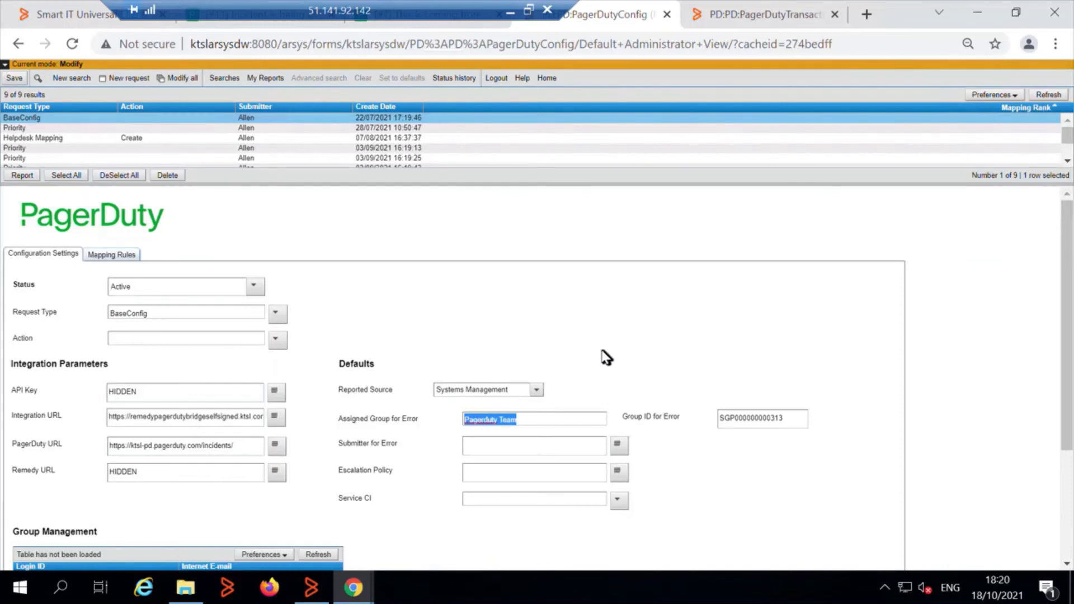
{"action": "left_click", "coordinate": [519, 419]}
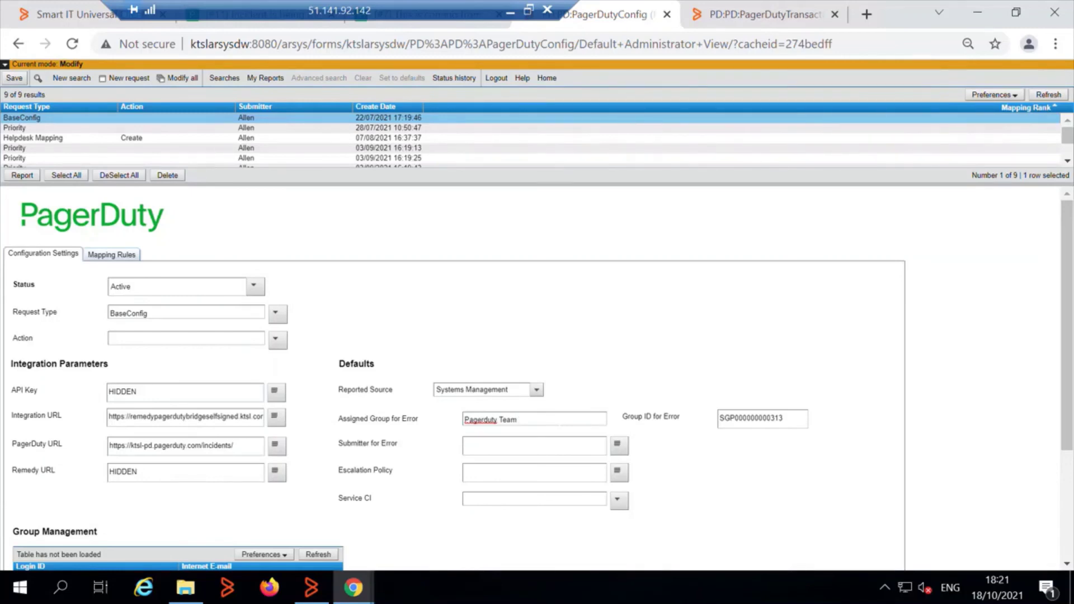
Step: Open the first Priority record without saving the current request and examine its mapping rules
{"action": "left_click", "coordinate": [24, 131]}
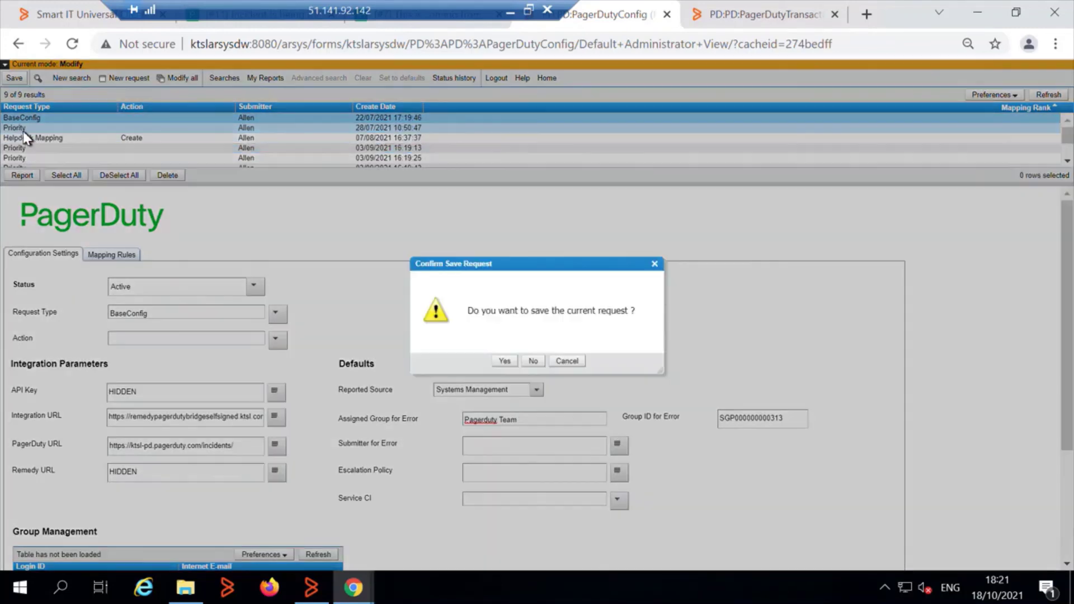
{"action": "left_click", "coordinate": [533, 361]}
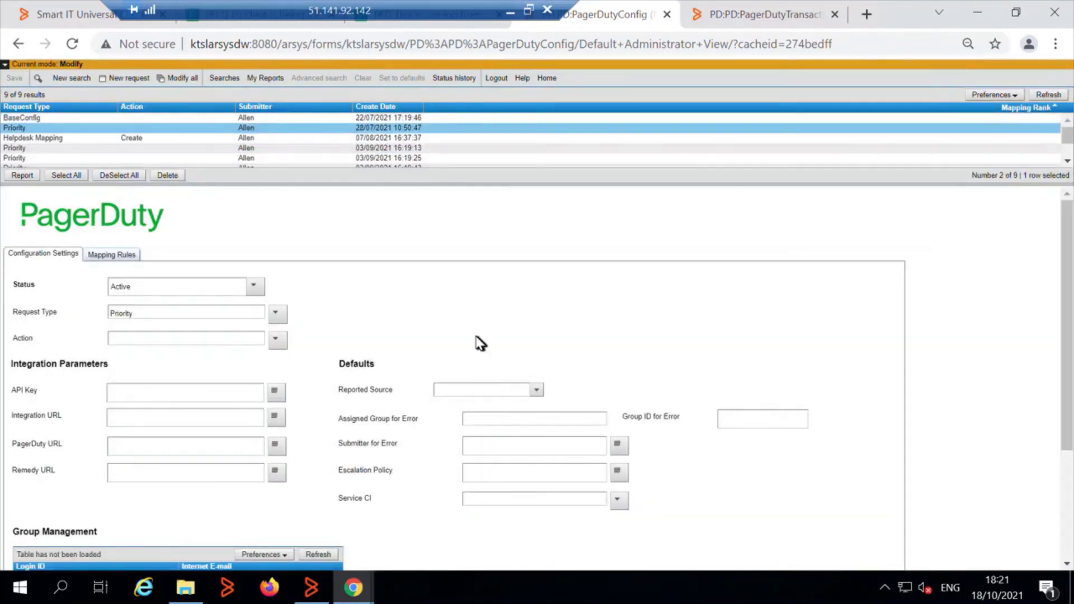
{"action": "left_click", "coordinate": [119, 257]}
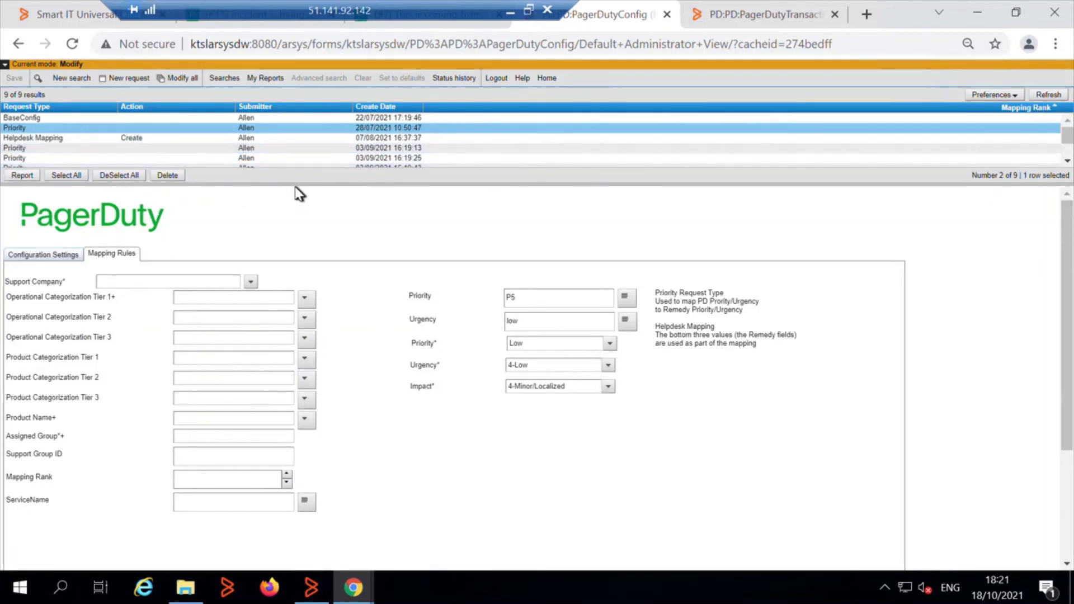
Step: Enlarge the record list and examine the mapping rules of the three Helpdesk Mapping records
{"action": "left_click_drag", "start_coordinate": [296, 186], "coordinate": [292, 235]}
{"action": "left_click", "coordinate": [51, 190]}
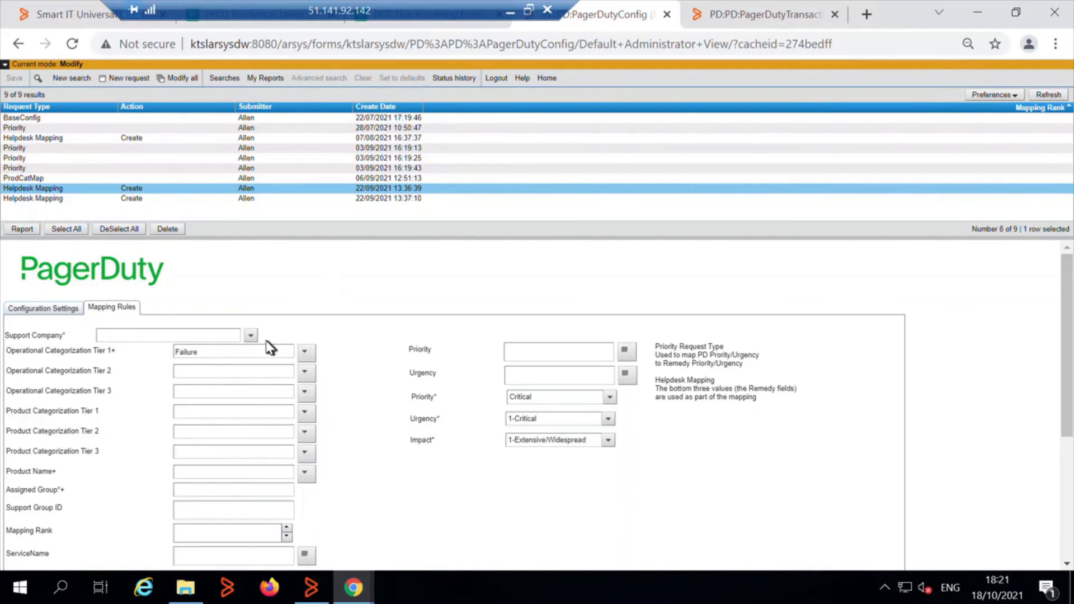
{"action": "left_click_drag", "start_coordinate": [1070, 403], "coordinate": [1070, 441]}
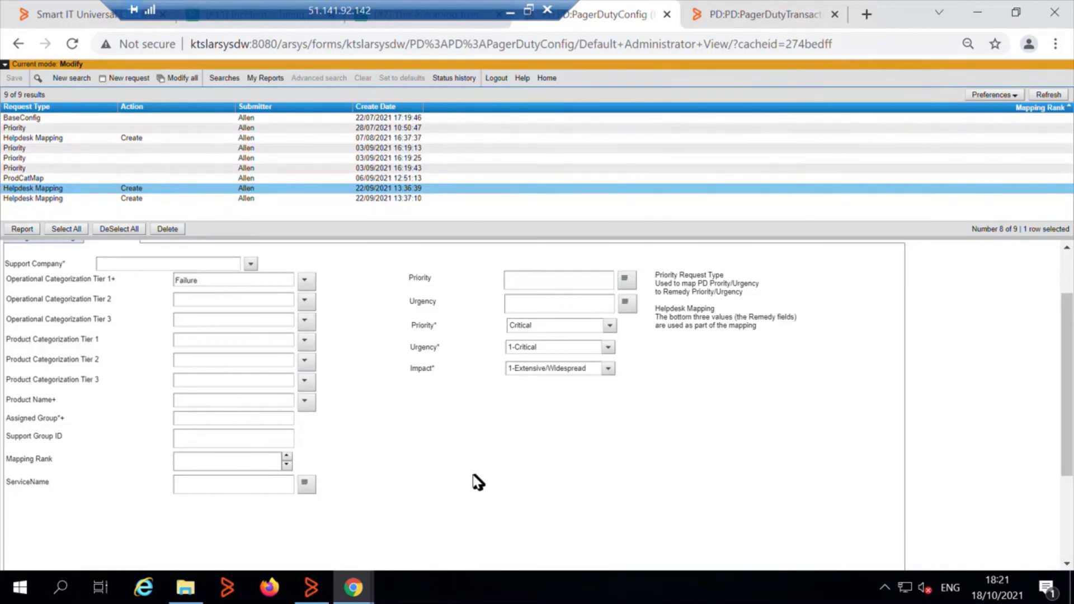
{"action": "left_click", "coordinate": [135, 200]}
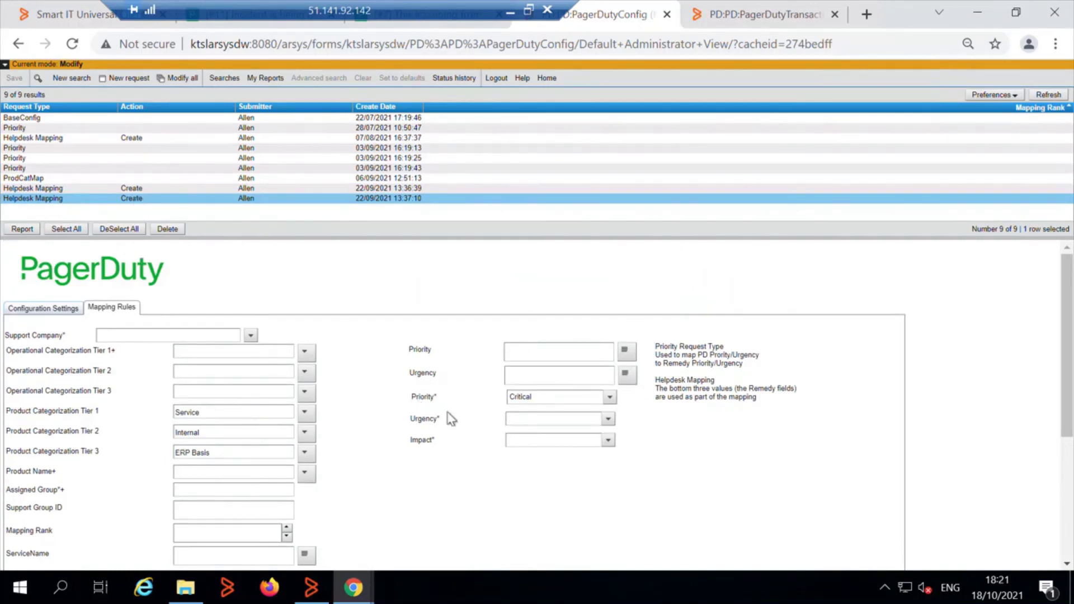
{"action": "left_click", "coordinate": [133, 139]}
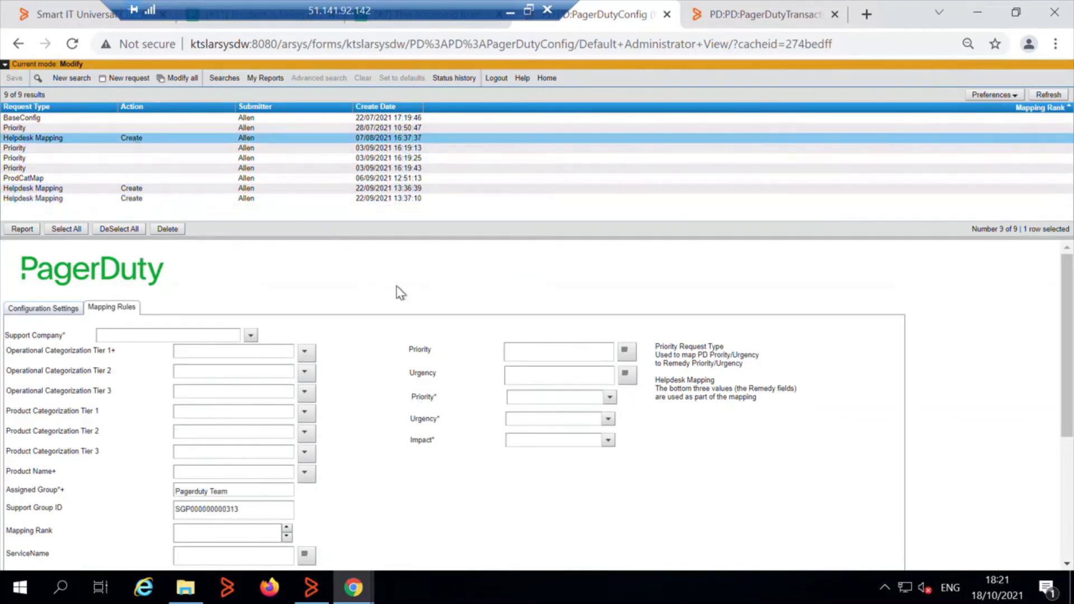